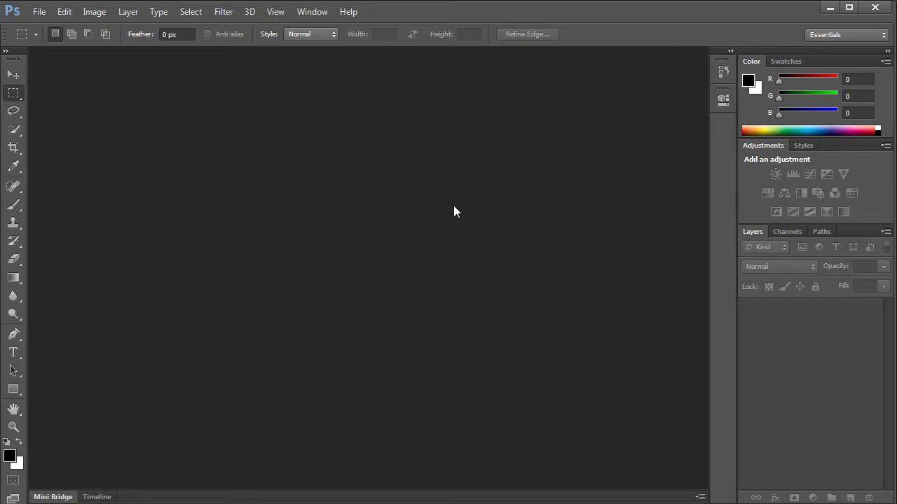
Step: Open Yellow_Lilly_06192013_001.dng from Mini Bridge through Camera Raw without changing its settings
click(55, 497)
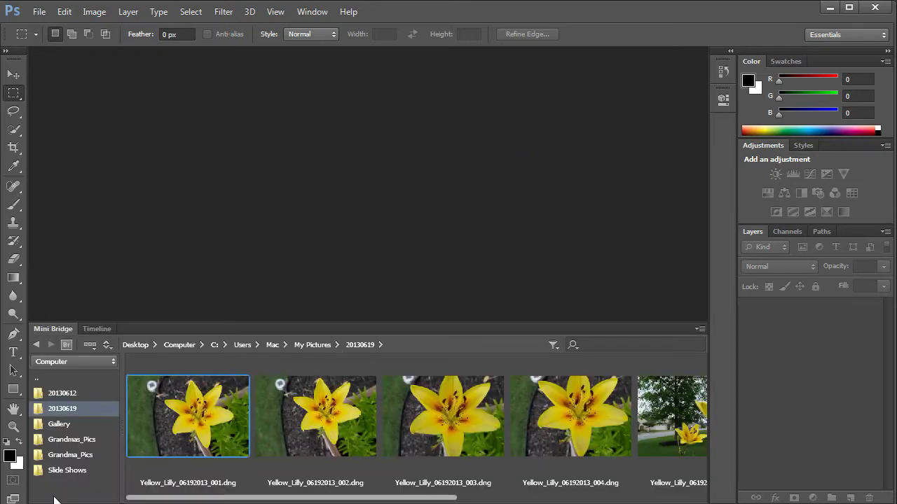
double_click(204, 414)
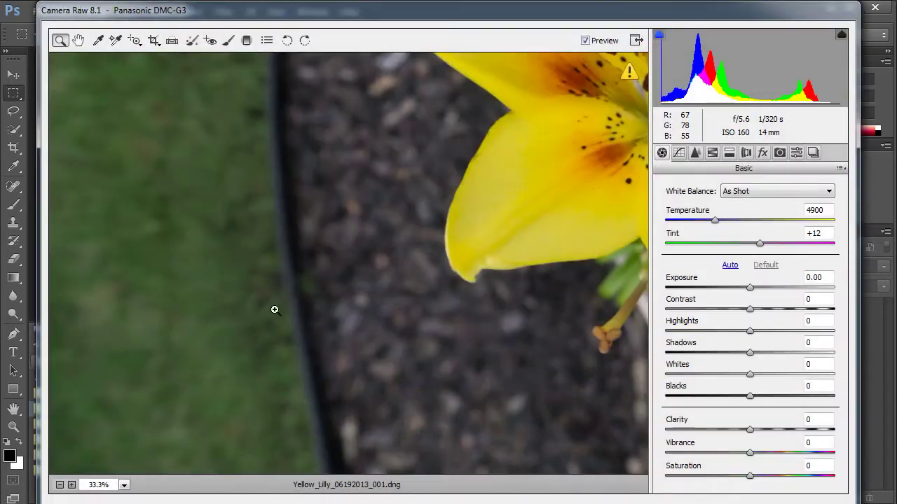
click(59, 484)
click(60, 485)
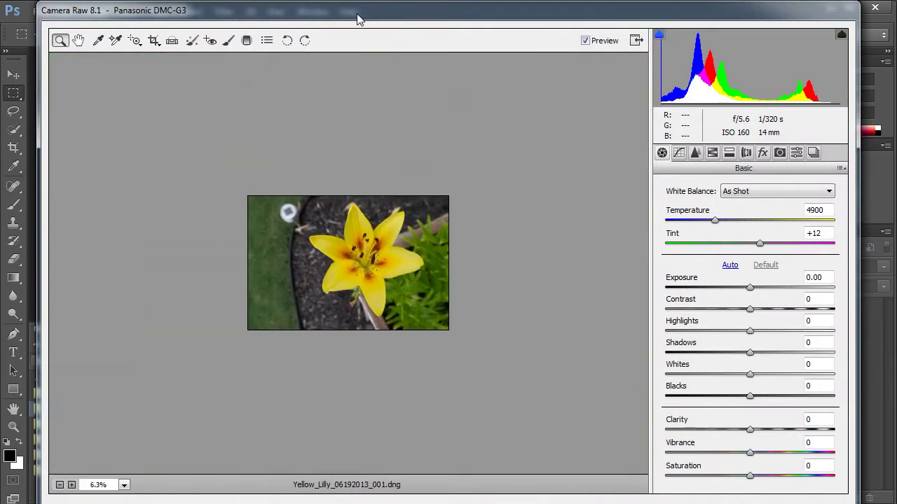
drag(361, 17, 344, 4)
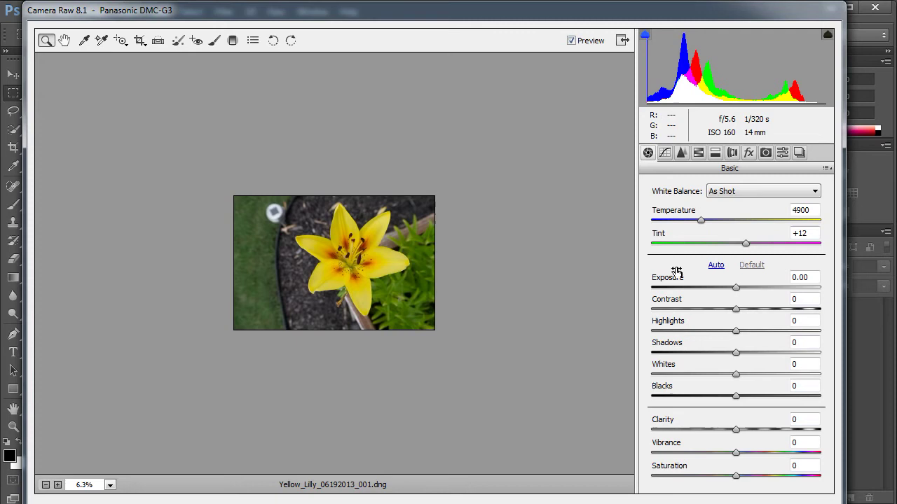
click(742, 502)
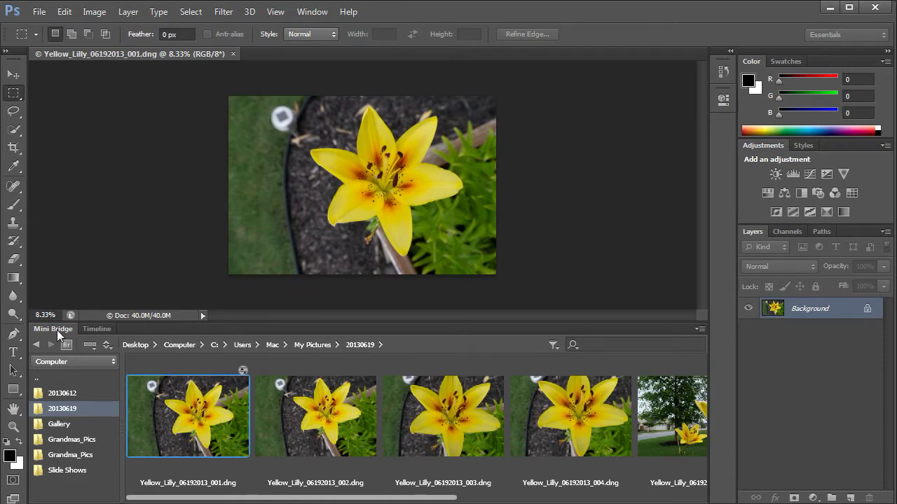
Step: Duplicate the Background layer and name the copy 'Yellow Working'
double_click(57, 330)
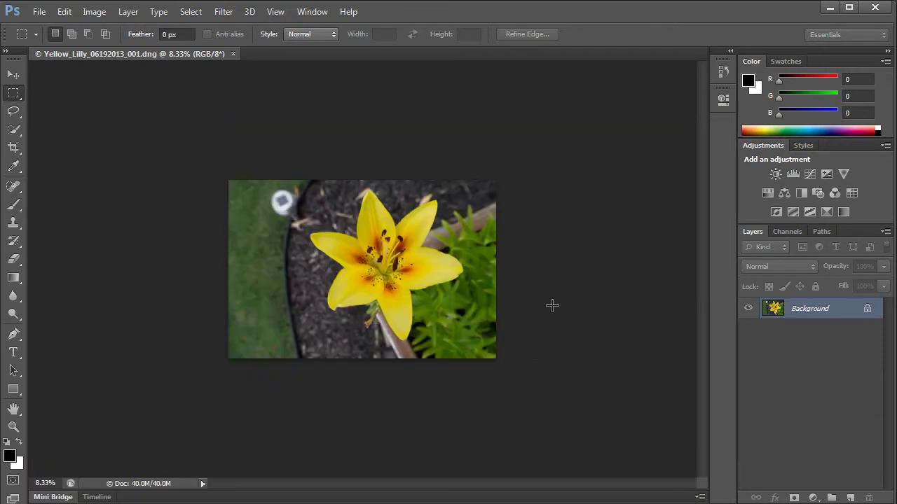
click(14, 427)
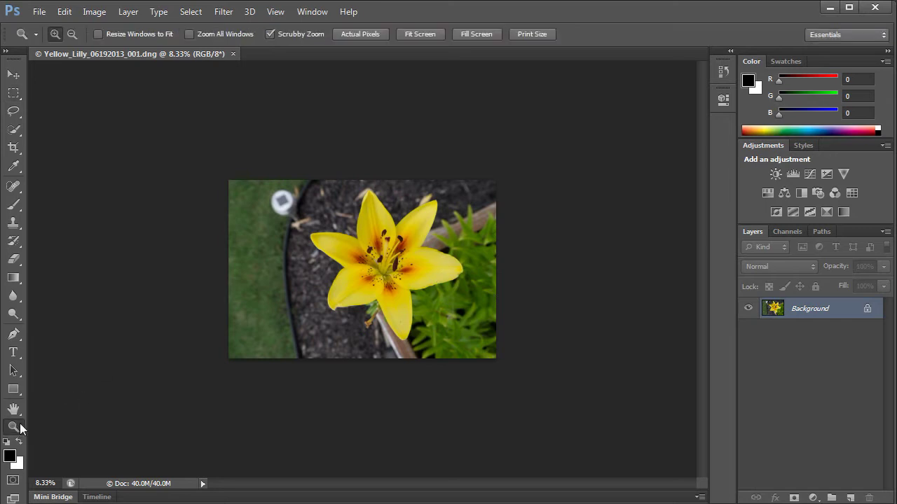
drag(381, 289, 397, 289)
click(397, 288)
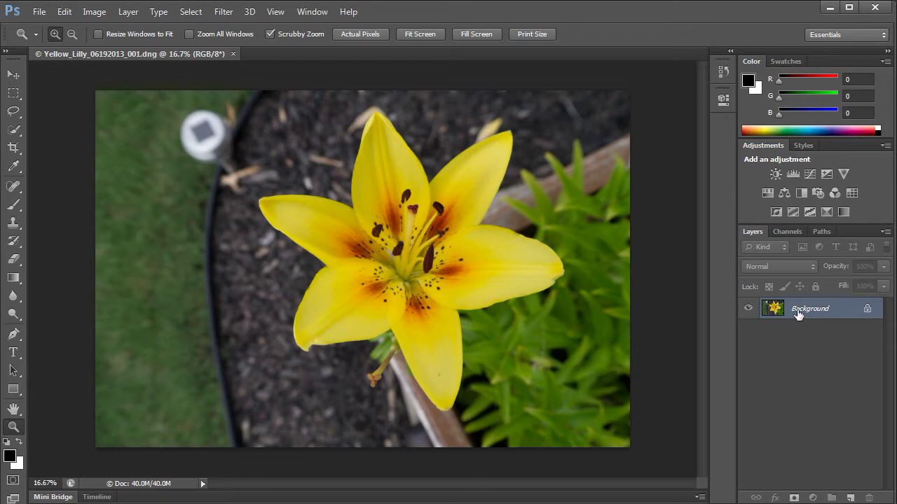
drag(797, 313, 850, 497)
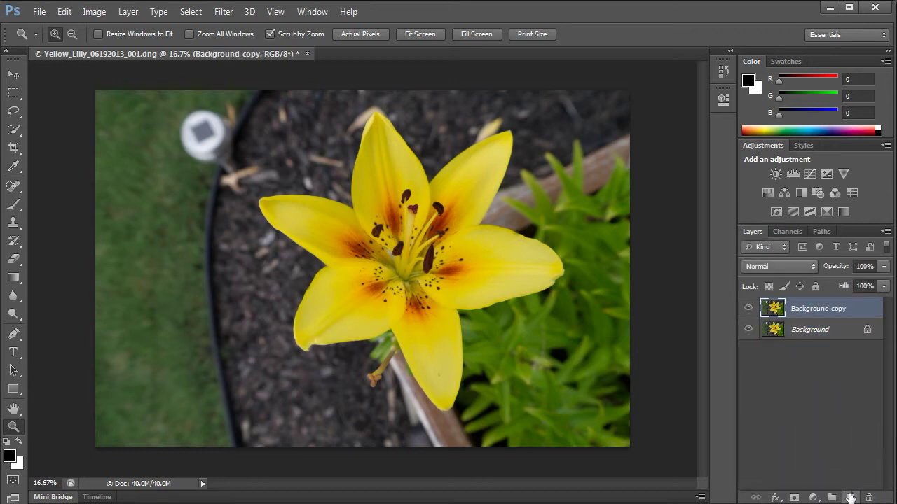
double_click(810, 311)
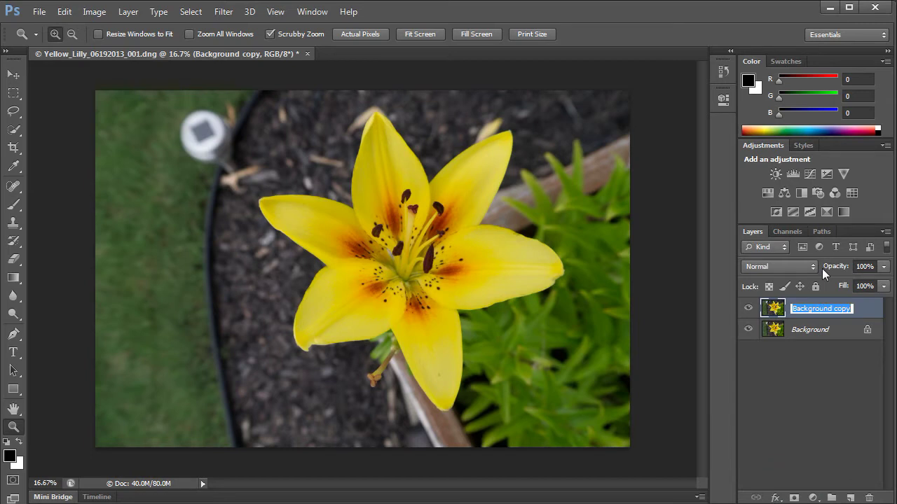
text(Yello)
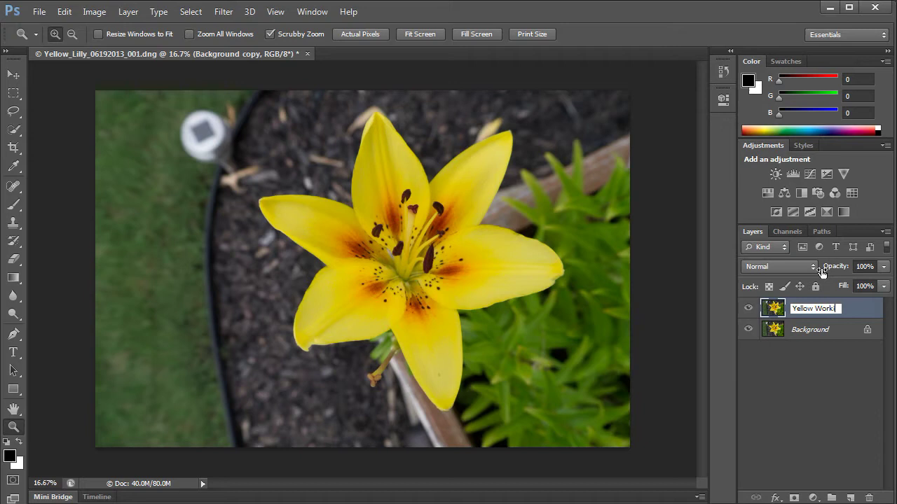
text(w Working)
Step: Rename the Background layer to 'Yellow Original', then select Yellow Working
double_click(810, 335)
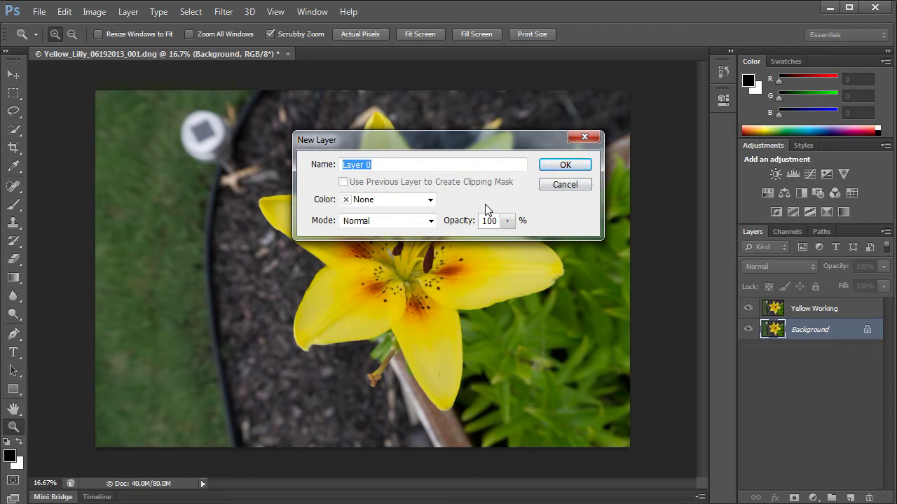
text(Yellow Original)
click(575, 165)
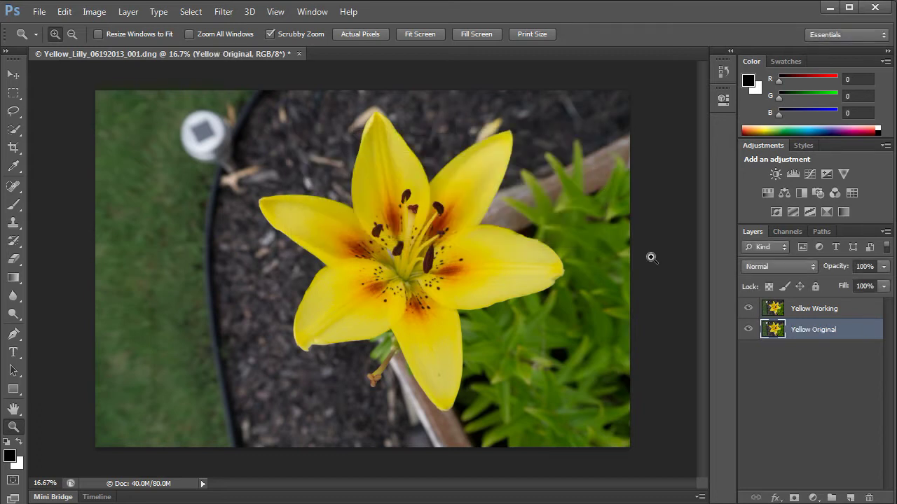
click(807, 313)
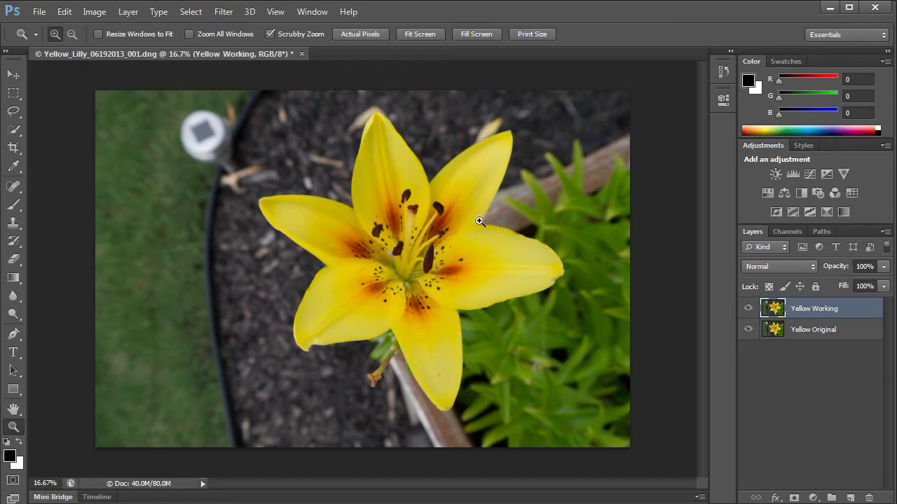
Step: Quick-select all the lily petals, lower-left through right and bottom, with Auto-Enhance on
click(13, 131)
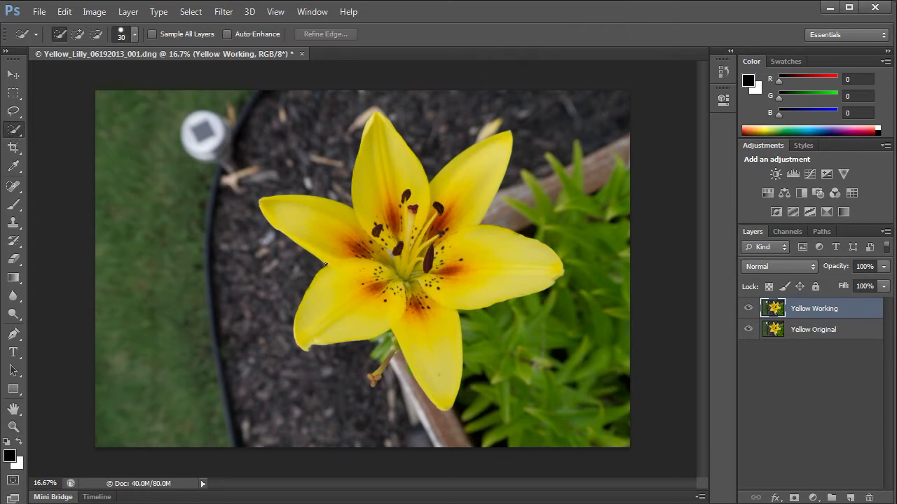
drag(340, 292, 315, 319)
mouse_move(336, 249)
mouse_down()
mouse_move(300, 220)
mouse_move(335, 239)
mouse_move(374, 204)
mouse_move(372, 164)
mouse_up()
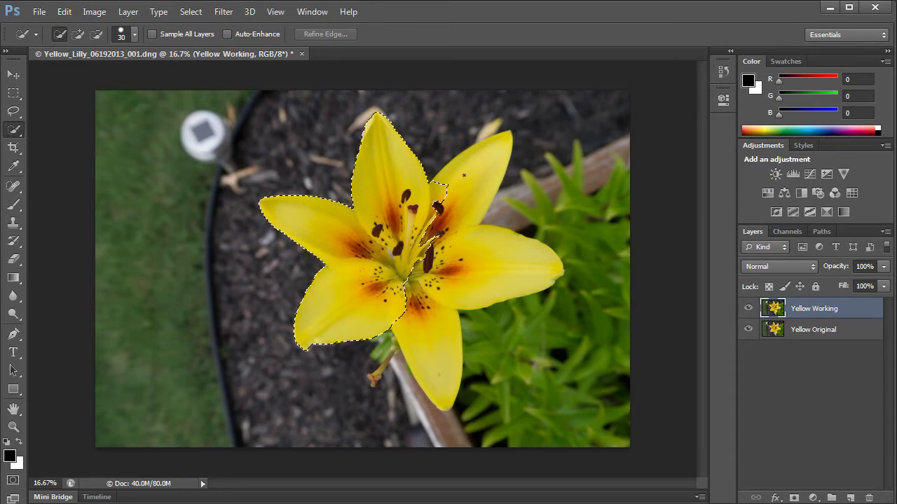
mouse_move(464, 176)
mouse_down()
mouse_move(469, 240)
mouse_move(522, 258)
mouse_up()
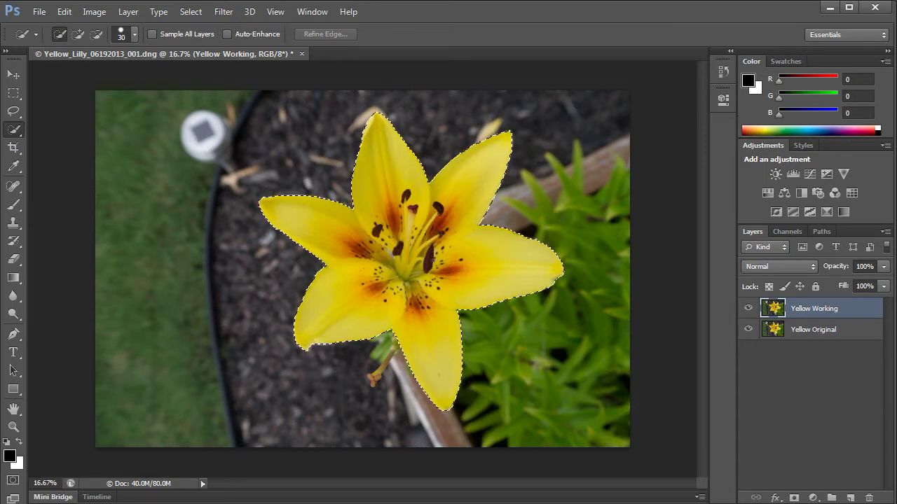
drag(443, 255, 443, 254)
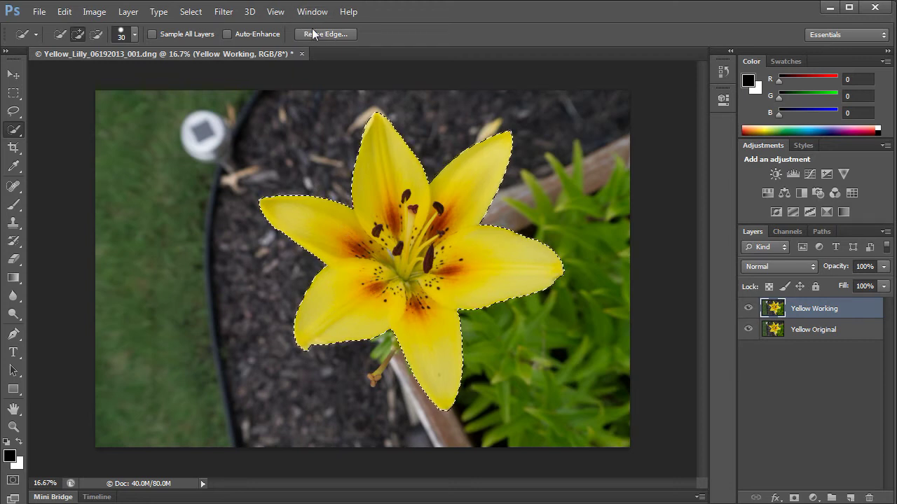
click(228, 33)
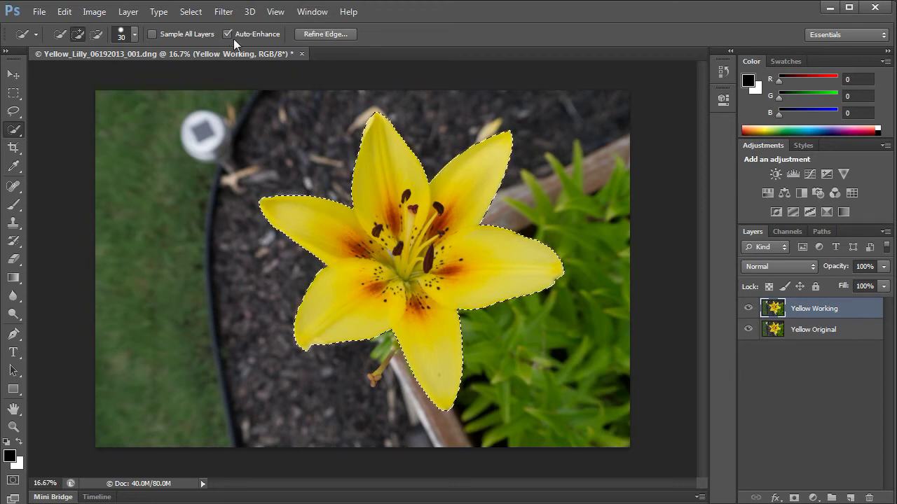
Step: Set up Refine Edge with the Overlay view and a Refine Radius brush of about 87
key(bracketright)
click(319, 35)
drag(383, 57, 534, 63)
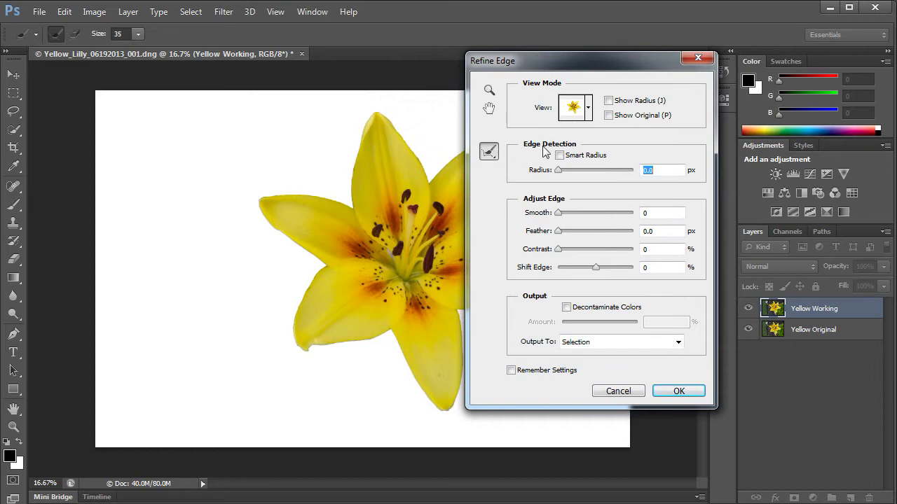
click(589, 110)
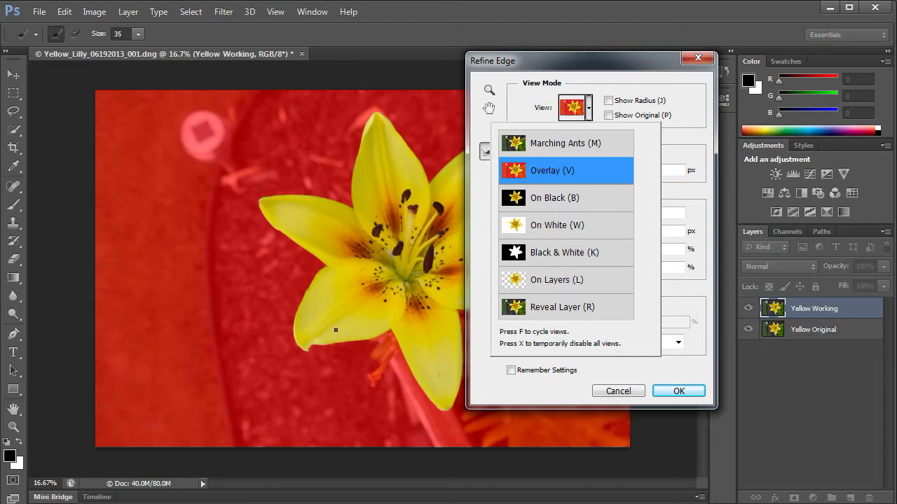
click(482, 198)
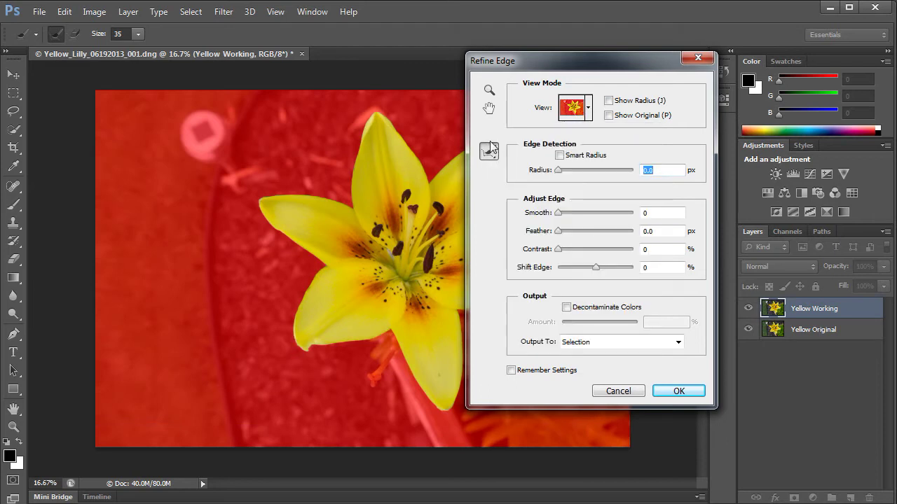
click(138, 34)
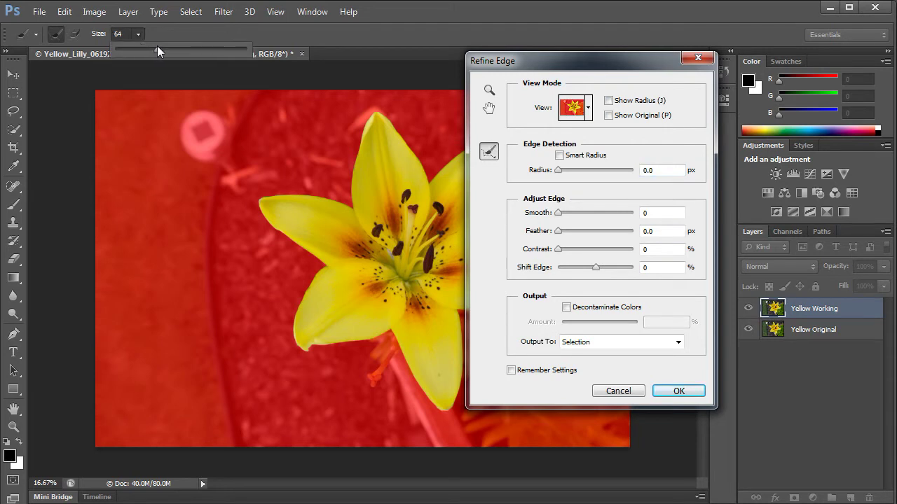
drag(157, 51, 170, 48)
Step: Refine the left, upper, lower and right petal edges, then apply the refinement
click(302, 354)
mouse_move(306, 354)
mouse_down()
mouse_move(291, 326)
mouse_move(327, 267)
mouse_up()
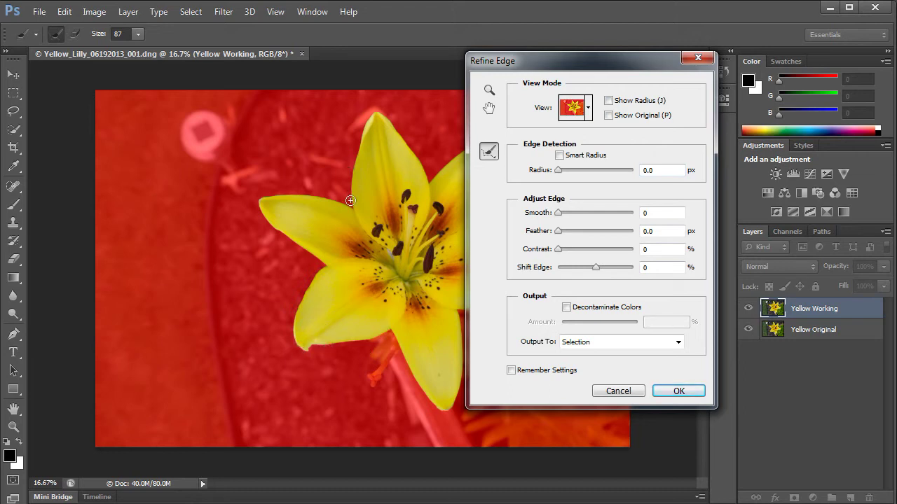
drag(351, 207, 360, 126)
drag(492, 64, 577, 65)
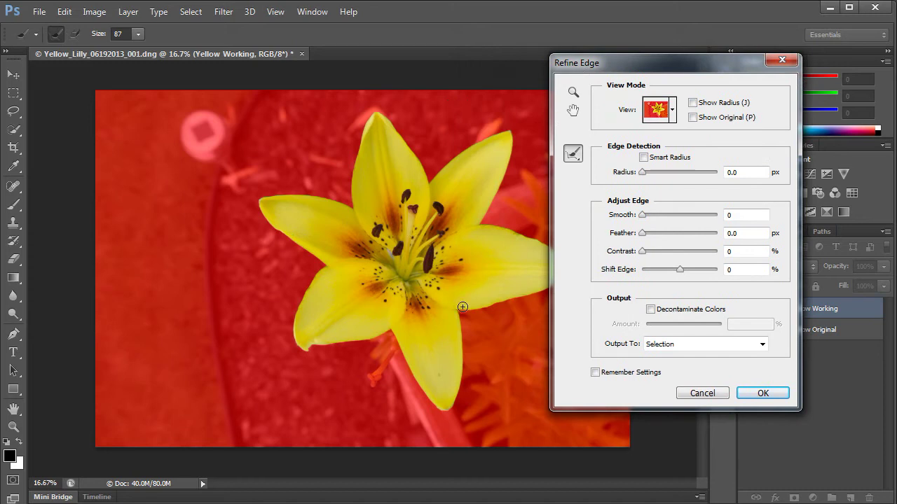
mouse_move(458, 311)
mouse_down()
mouse_move(462, 381)
mouse_move(447, 409)
mouse_move(438, 400)
mouse_up()
drag(625, 63, 250, 103)
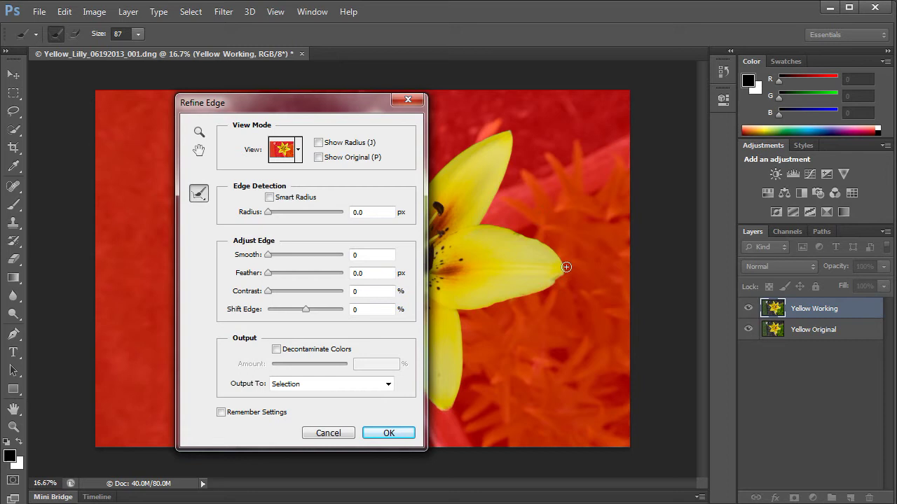
mouse_move(567, 262)
mouse_down()
mouse_move(503, 226)
mouse_move(499, 208)
mouse_up()
drag(344, 107, 592, 111)
drag(259, 196, 255, 202)
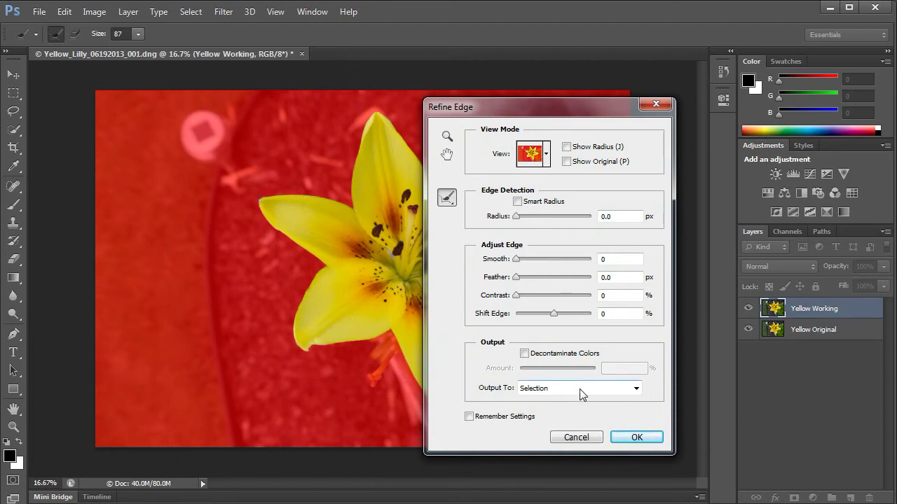
click(628, 438)
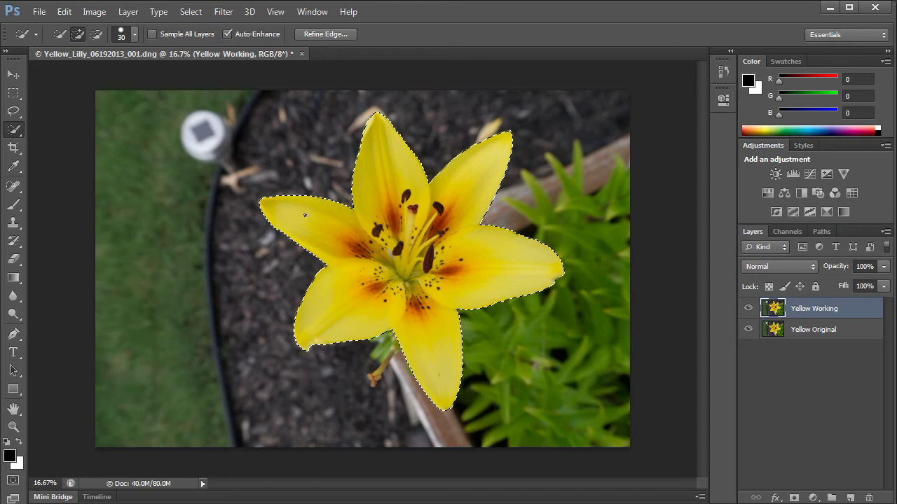
Step: Save the lily selection as an alpha channel named 'flower' and show the Channels panel
click(190, 12)
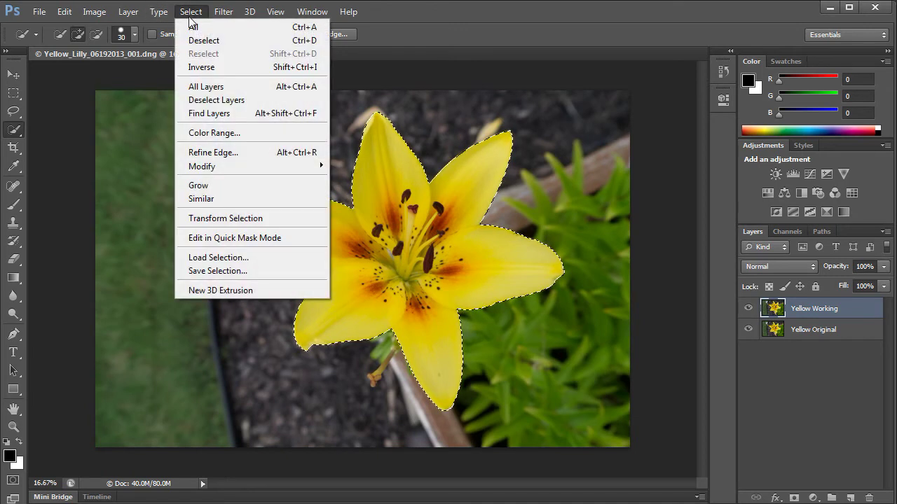
click(230, 272)
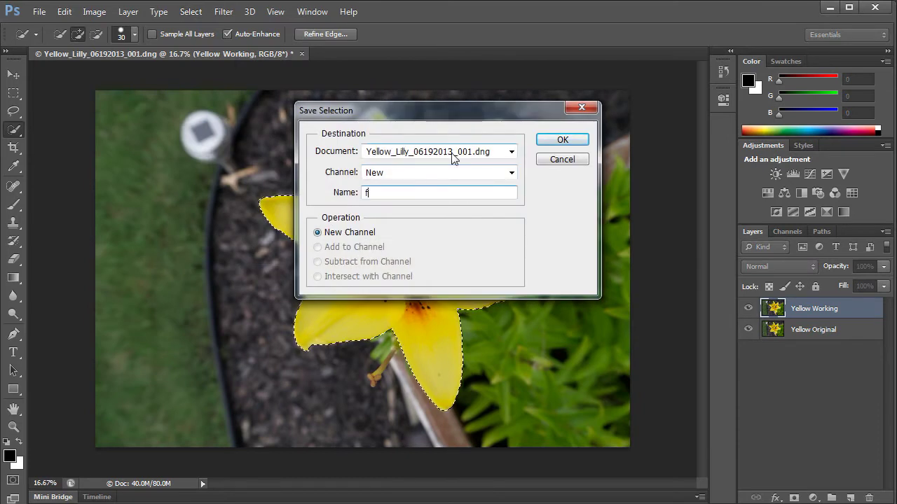
key(Return)
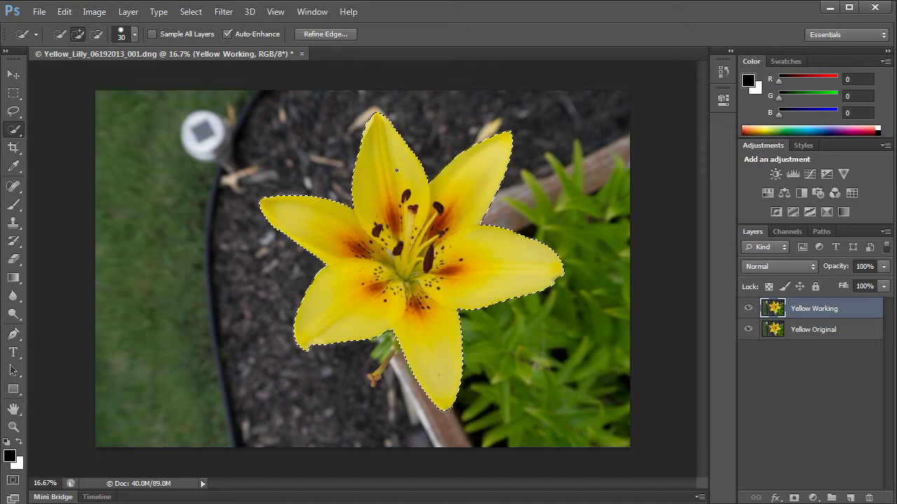
click(780, 232)
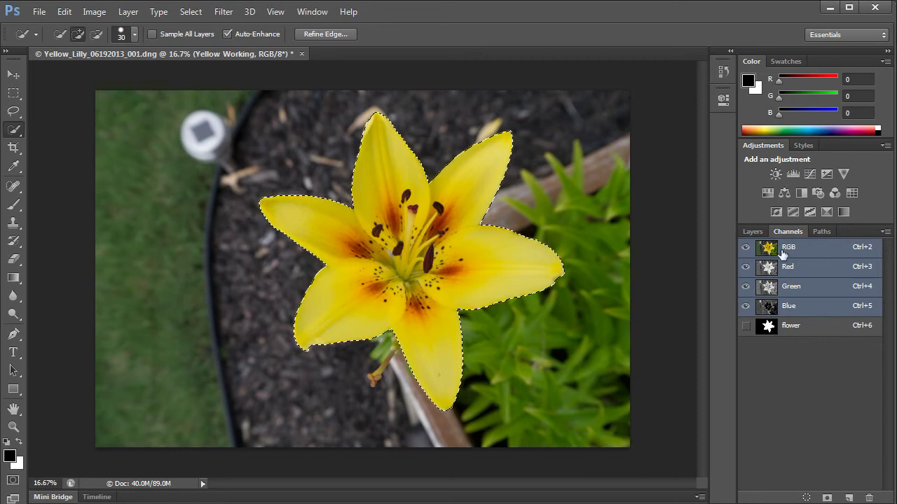
Step: Return to the Layers panel and open the new fill or adjustment layer menu
click(753, 231)
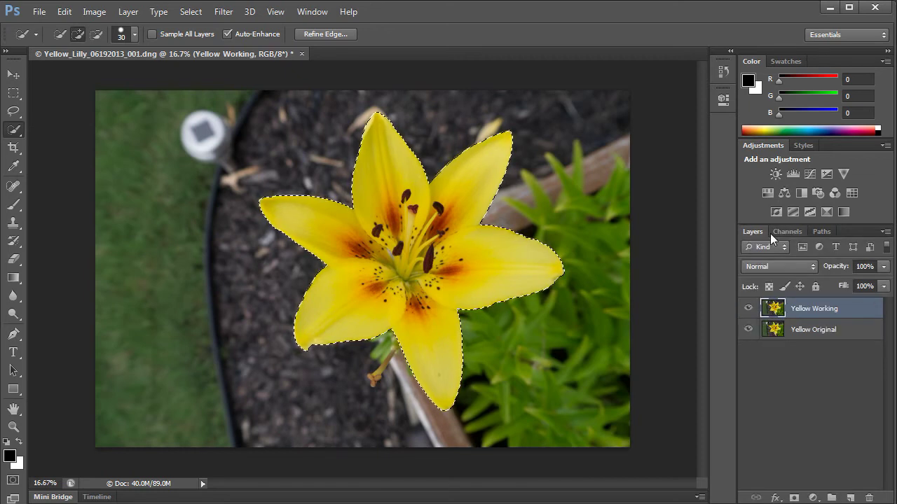
click(309, 14)
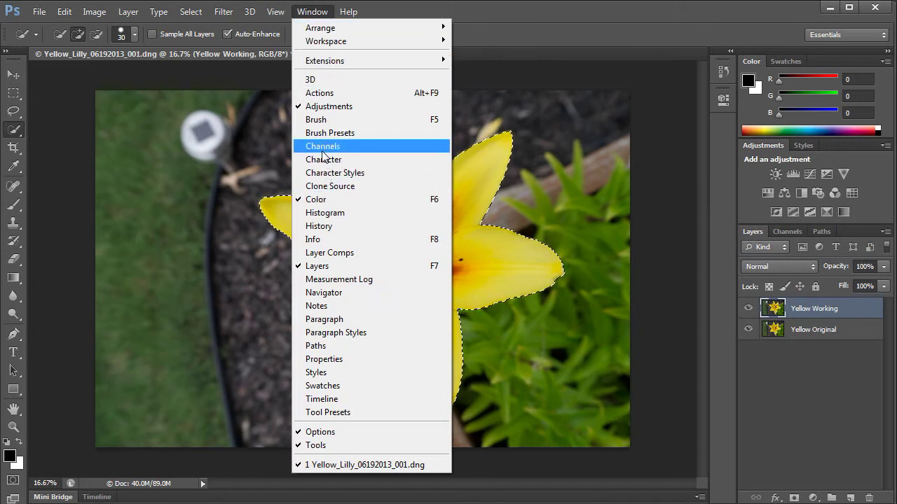
click(471, 19)
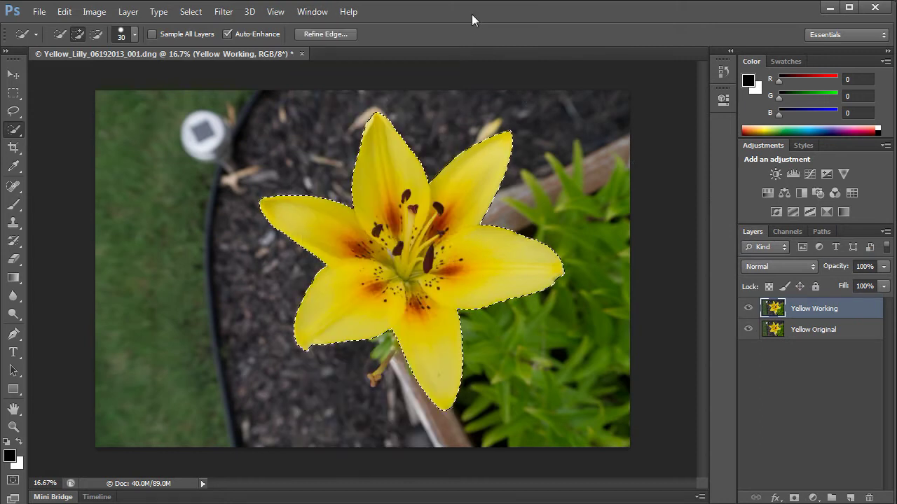
click(813, 498)
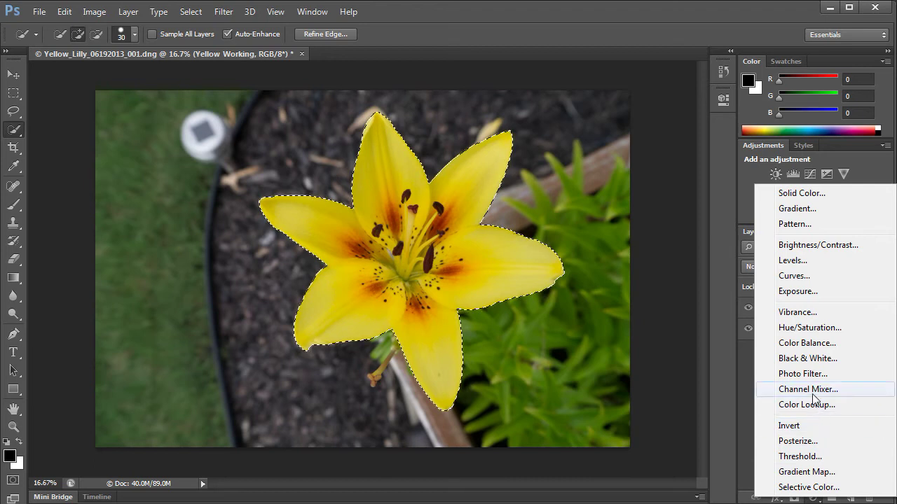
Step: Add a Hue/Saturation adjustment masked to the lily with Hue set to -15
click(801, 328)
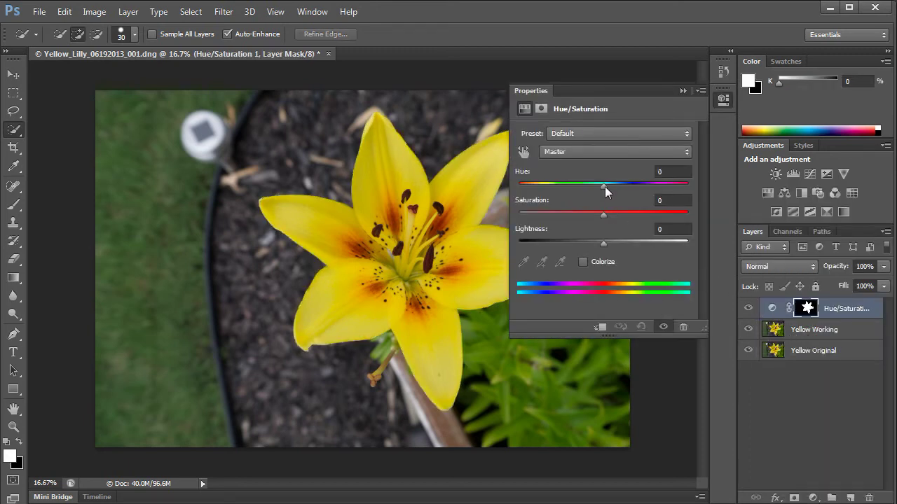
drag(604, 186, 569, 189)
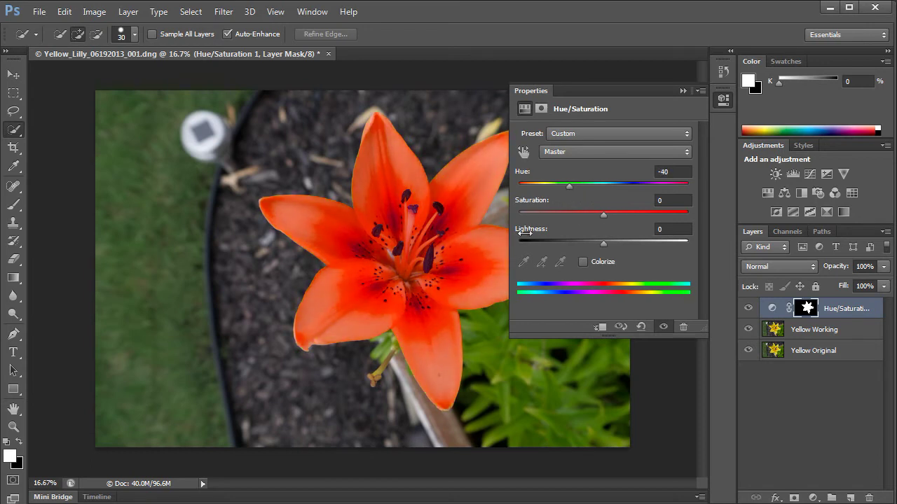
drag(569, 186, 590, 190)
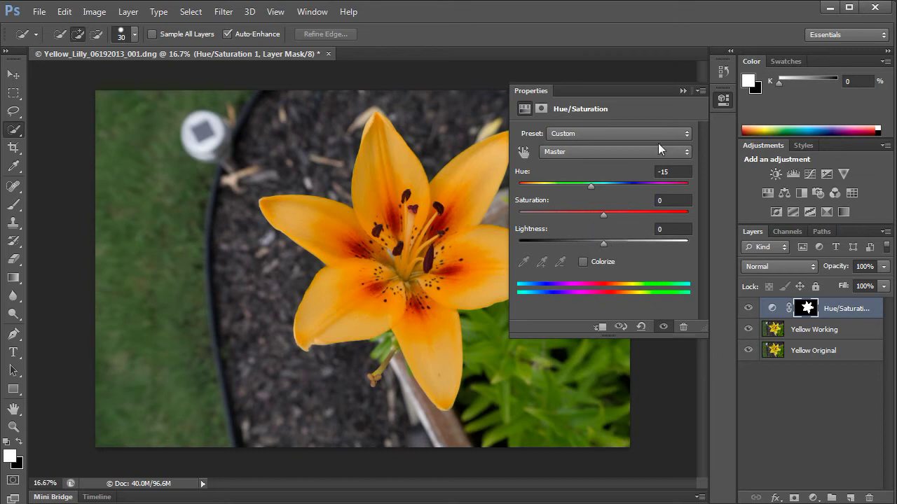
Step: Collapse the Properties panel and inspect the lily-shaped mask, then return to the photo
click(681, 93)
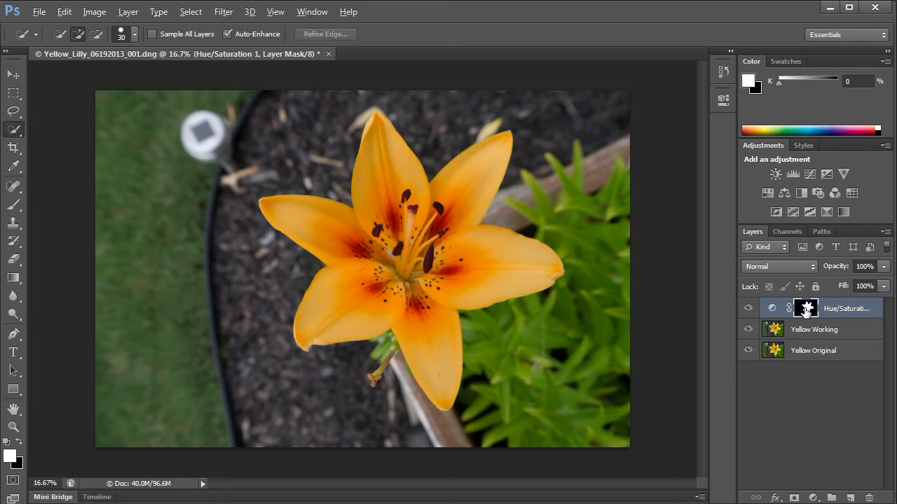
alt+click(807, 311)
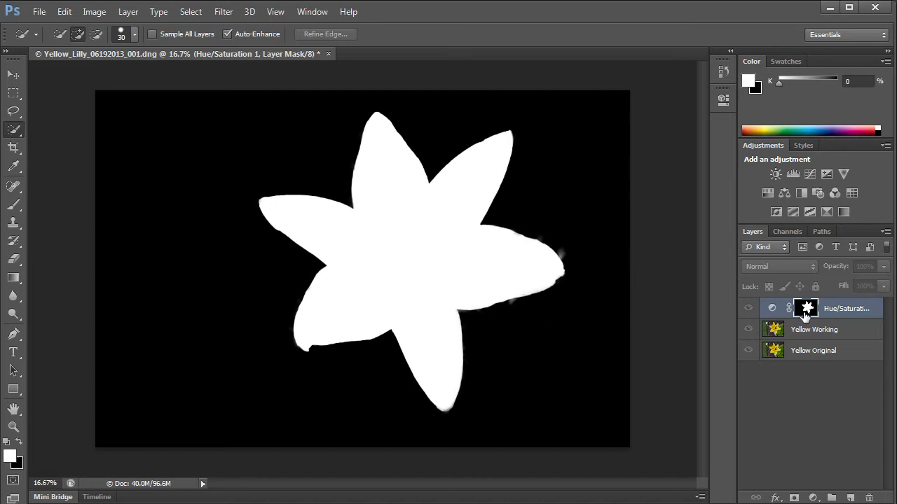
alt+click(807, 311)
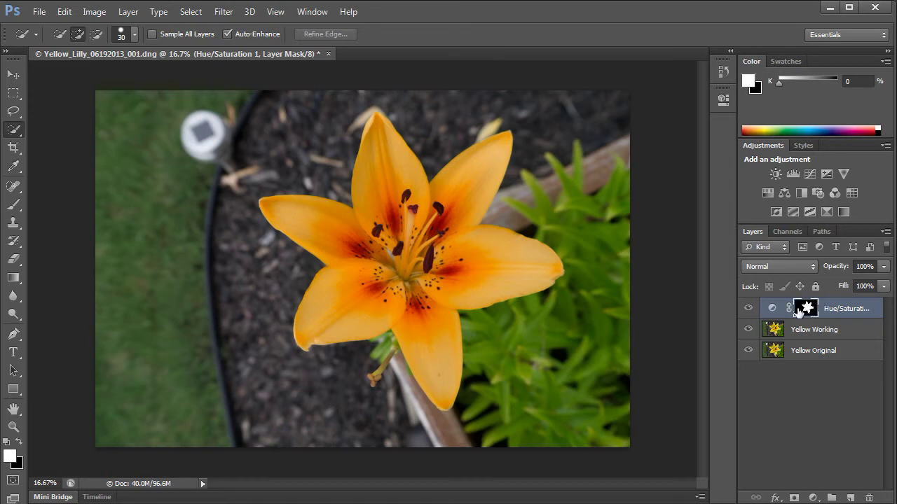
Step: Set up the Brush tool at 473 px size and 25% opacity
click(13, 207)
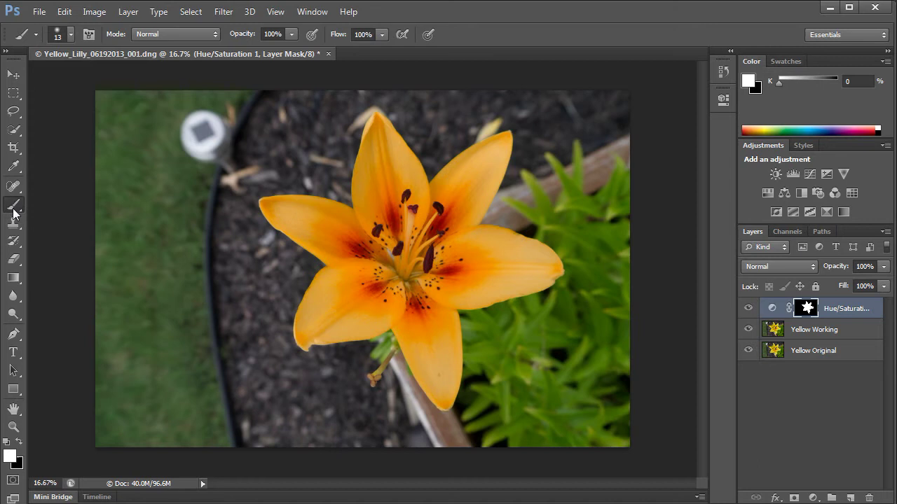
click(71, 34)
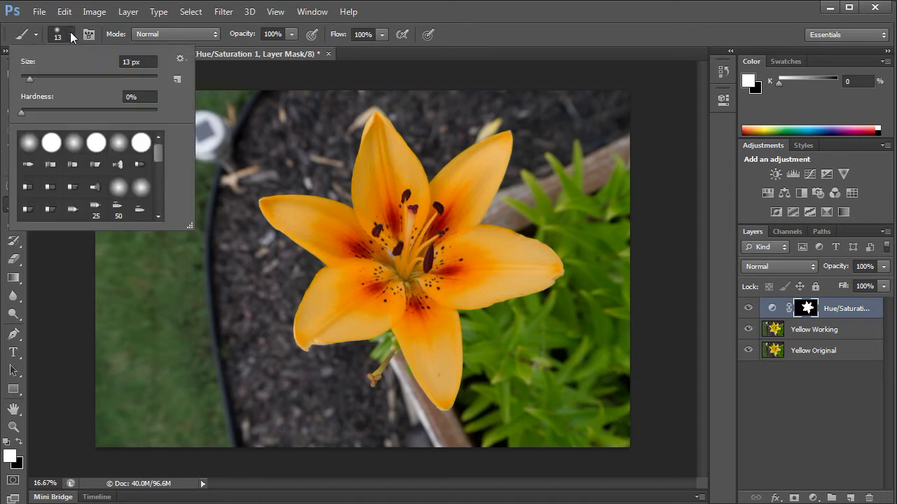
drag(32, 83, 141, 80)
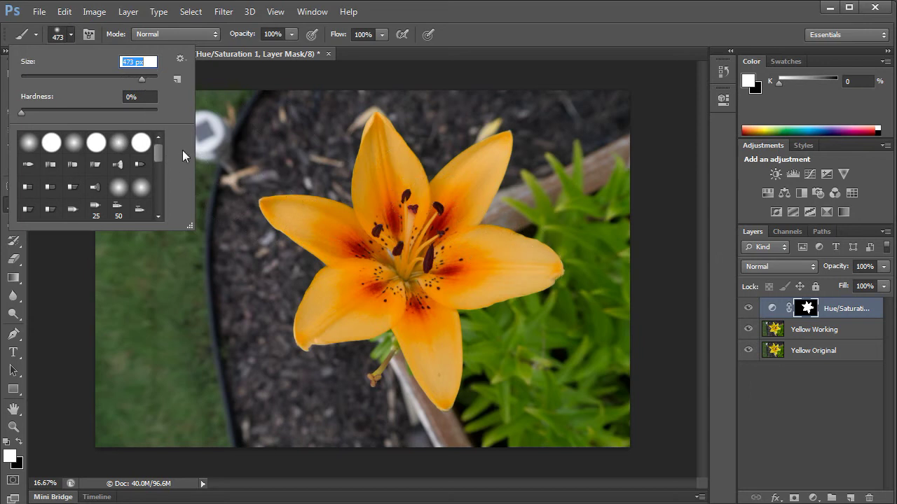
click(291, 33)
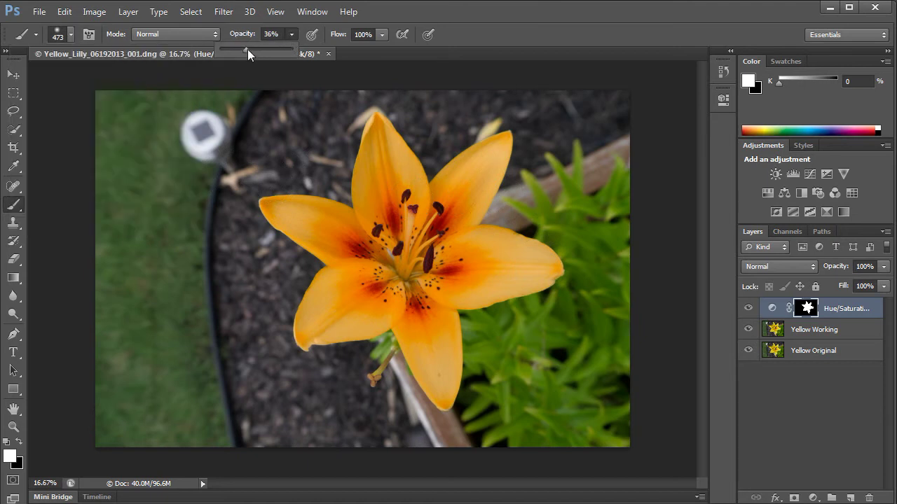
drag(248, 49, 237, 48)
Step: Paint black on the mask to remove orange from the right petal, checking the mask
click(19, 442)
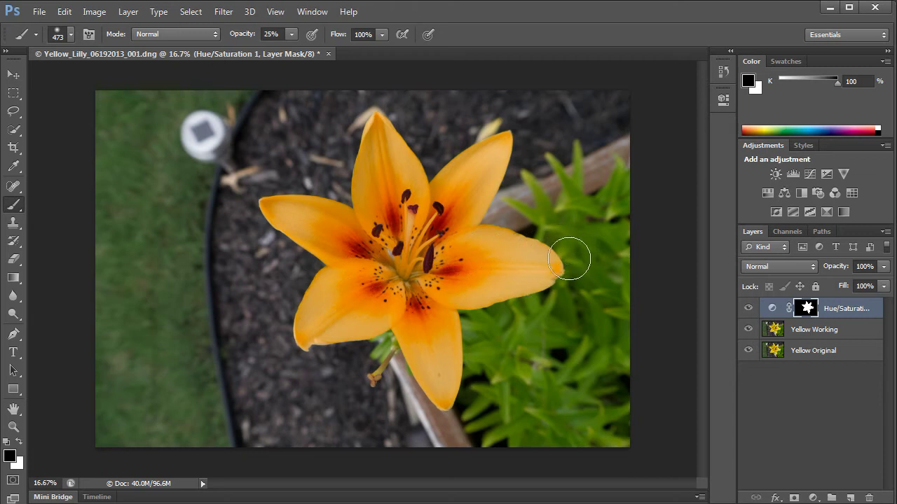
mouse_move(569, 259)
mouse_down()
mouse_move(551, 272)
mouse_move(524, 283)
mouse_move(552, 255)
mouse_move(497, 310)
mouse_move(553, 257)
mouse_move(492, 304)
mouse_move(562, 255)
mouse_move(530, 269)
mouse_move(496, 297)
mouse_move(562, 261)
mouse_move(503, 290)
mouse_move(552, 255)
mouse_move(495, 292)
mouse_move(554, 268)
mouse_move(506, 237)
mouse_move(552, 249)
mouse_move(499, 226)
mouse_move(554, 250)
mouse_move(492, 232)
mouse_move(532, 247)
mouse_move(483, 243)
mouse_move(565, 255)
mouse_move(525, 281)
mouse_move(546, 273)
mouse_up()
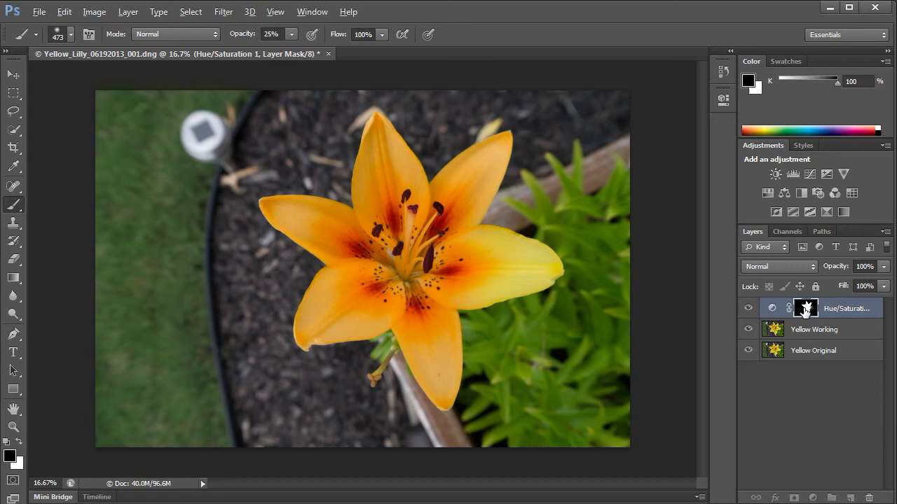
alt+click(805, 311)
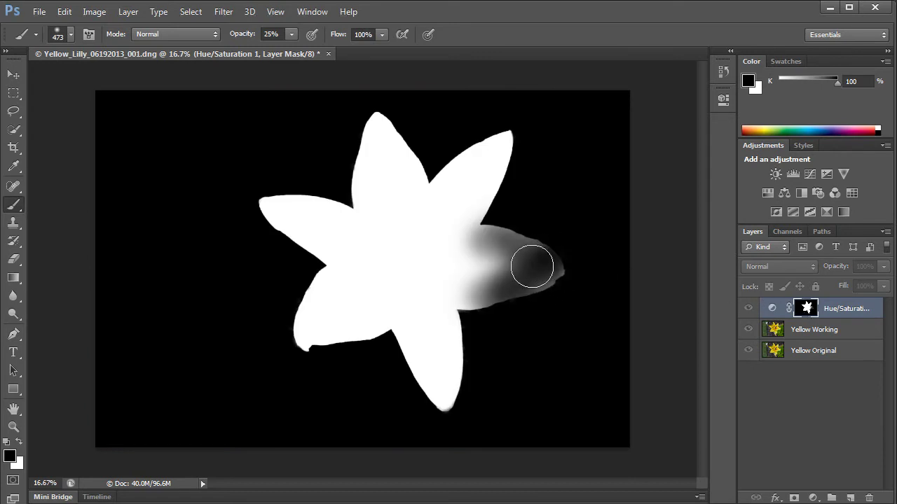
mouse_move(522, 269)
mouse_down()
mouse_move(515, 243)
mouse_move(536, 265)
mouse_up()
alt+click(806, 312)
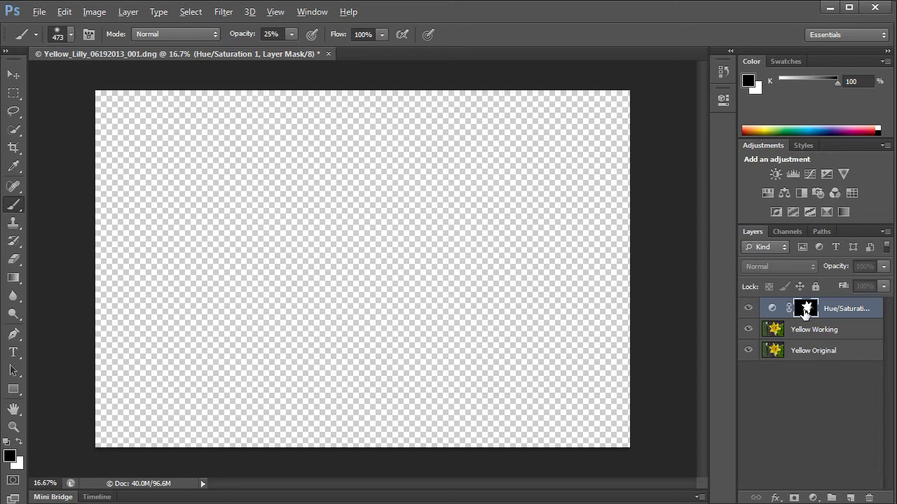
Step: Paint orange off the lower and left petal tips, then toggle the adjustment to compare
mouse_move(475, 366)
mouse_down()
mouse_move(465, 393)
mouse_move(414, 350)
mouse_move(449, 425)
mouse_move(448, 385)
mouse_move(427, 413)
mouse_up()
mouse_move(364, 334)
mouse_down()
mouse_move(294, 333)
mouse_move(312, 295)
mouse_move(314, 348)
mouse_move(362, 327)
mouse_move(317, 246)
mouse_move(363, 327)
mouse_move(347, 323)
mouse_move(342, 288)
mouse_move(383, 316)
mouse_move(247, 211)
mouse_move(301, 239)
mouse_move(255, 198)
mouse_move(262, 187)
mouse_move(293, 188)
mouse_move(271, 56)
mouse_move(261, 209)
mouse_move(300, 203)
mouse_move(248, 198)
mouse_move(308, 251)
mouse_move(299, 244)
mouse_move(390, 157)
mouse_move(361, 113)
mouse_move(375, 115)
mouse_move(361, 175)
mouse_move(371, 129)
mouse_move(374, 175)
mouse_move(410, 164)
mouse_move(412, 152)
mouse_move(383, 128)
mouse_move(418, 161)
mouse_move(362, 129)
mouse_move(471, 157)
mouse_move(453, 163)
mouse_move(521, 132)
mouse_move(504, 177)
mouse_move(510, 138)
mouse_move(490, 173)
mouse_move(515, 146)
mouse_move(502, 167)
mouse_move(504, 218)
mouse_move(493, 235)
mouse_move(541, 259)
mouse_move(554, 279)
mouse_move(524, 240)
mouse_move(540, 299)
mouse_move(520, 245)
mouse_move(583, 257)
mouse_up()
click(747, 309)
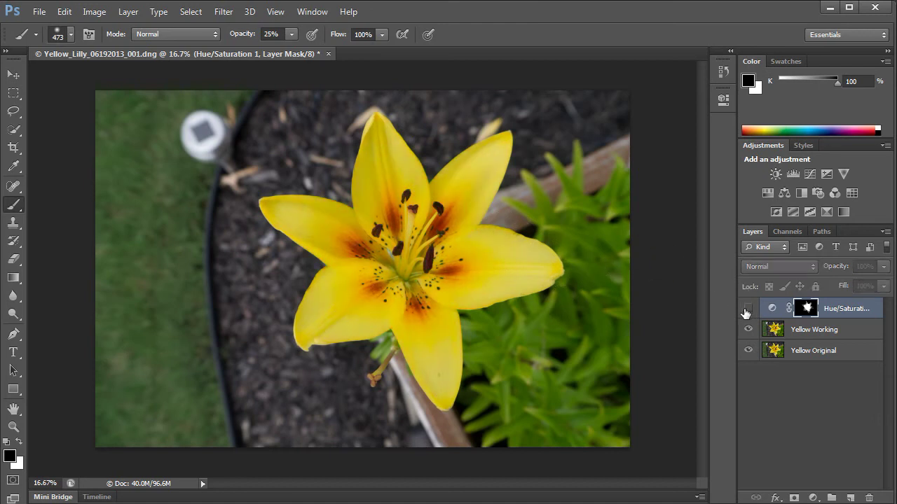
click(747, 309)
click(747, 309)
click(748, 310)
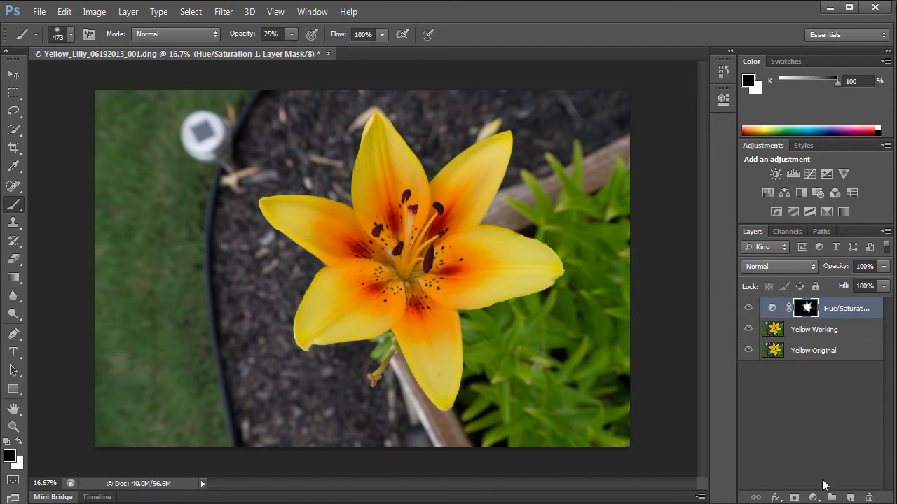
Step: Load the saved 'flower' channel as a selection via Select > Load Selection
click(192, 12)
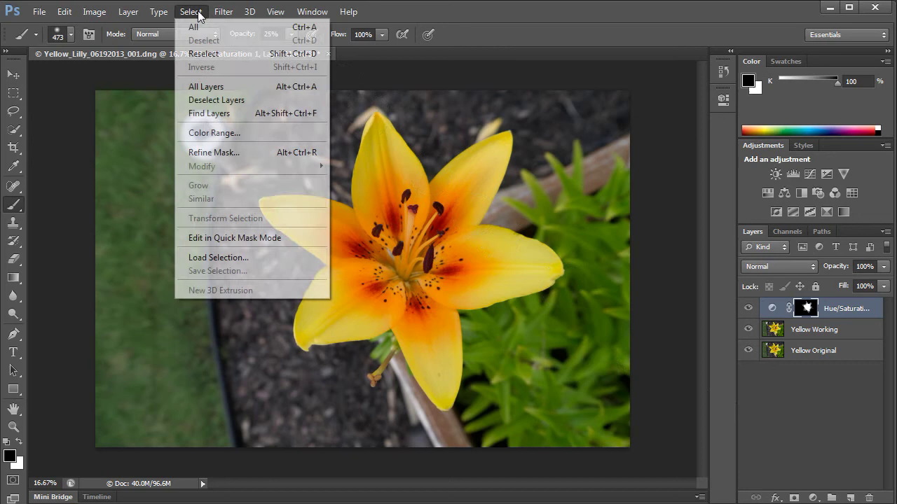
click(235, 258)
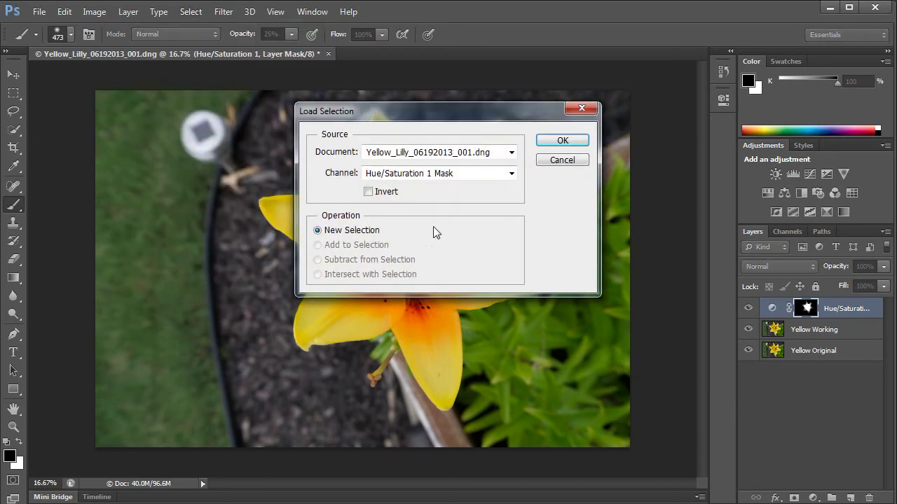
click(431, 174)
click(407, 209)
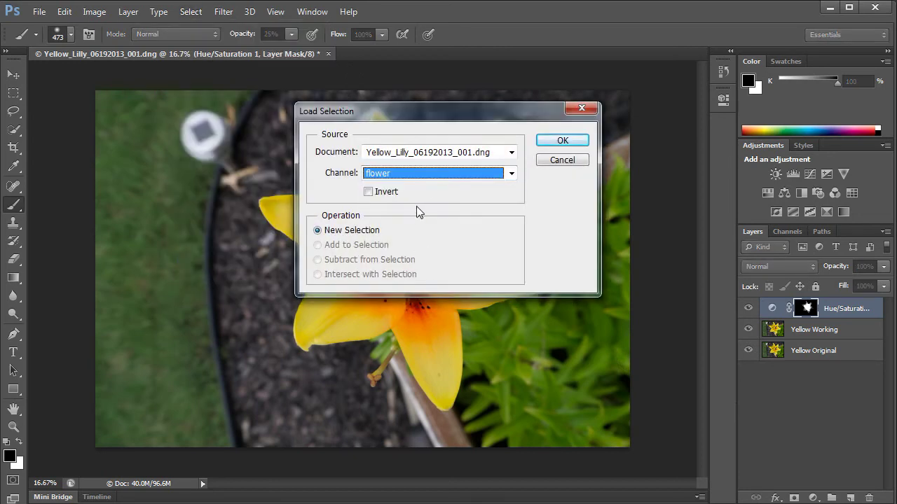
click(560, 140)
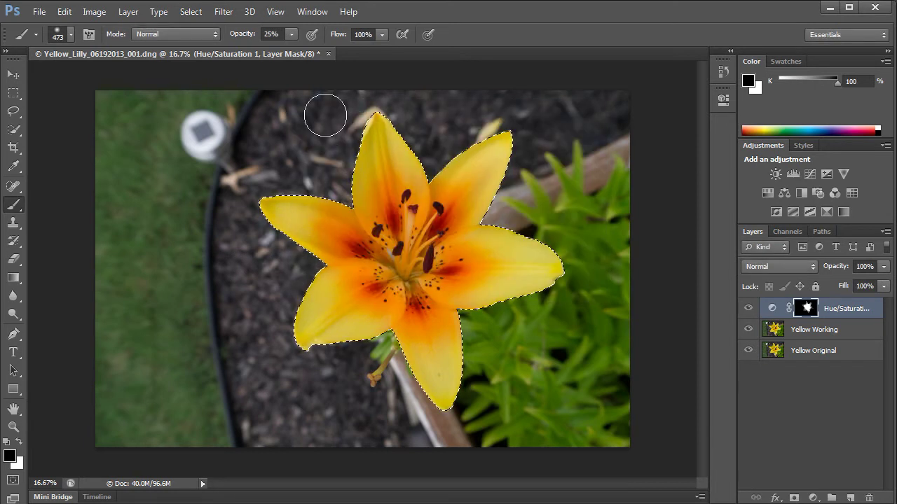
Step: Deselect, then reload the lily outline from the flower channel thumbnail in Channels
click(191, 11)
click(201, 38)
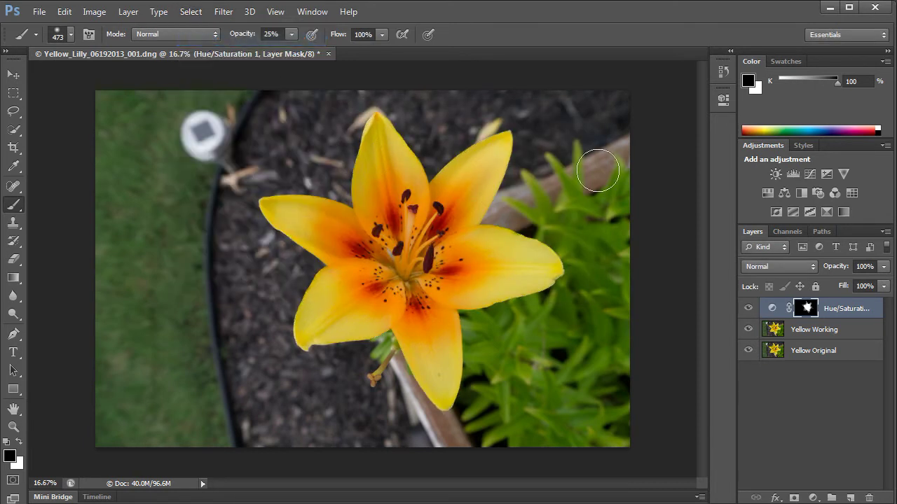
click(784, 231)
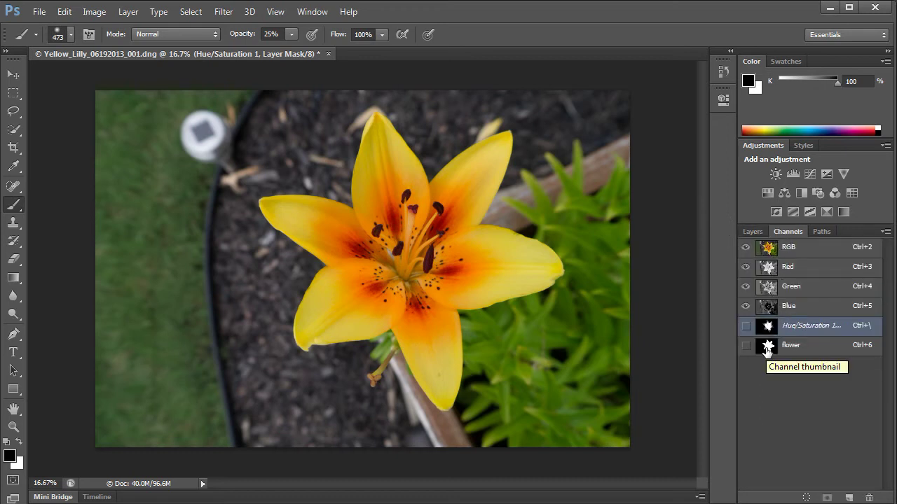
ctrl+click(767, 352)
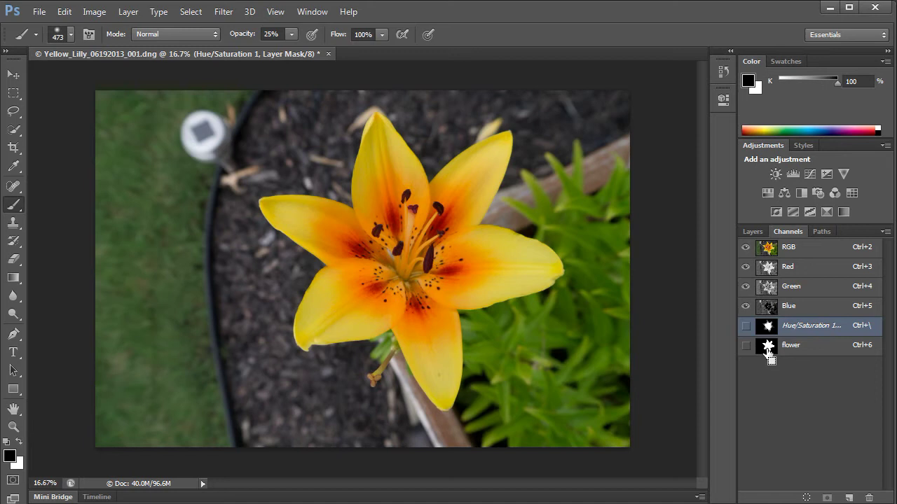
ctrl+click(767, 353)
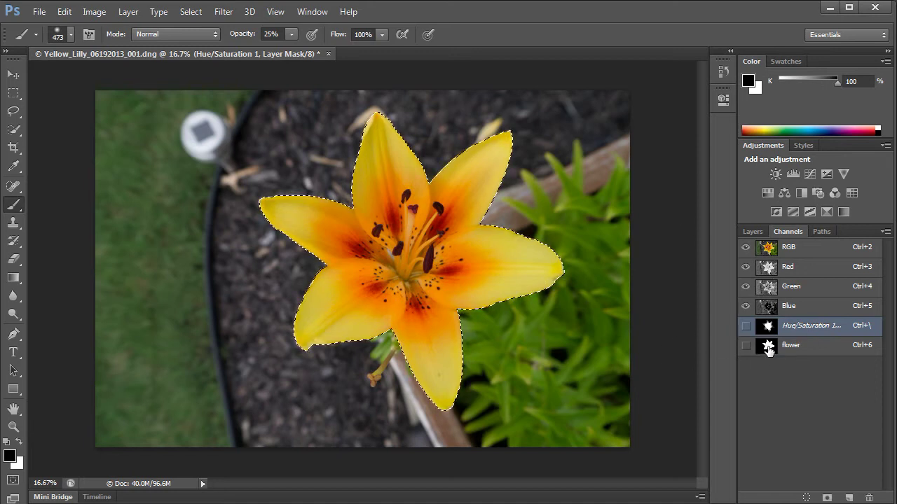
Step: Add a lily-masked Black & White adjustment with Reds at 7 and Yellows at 122
click(753, 231)
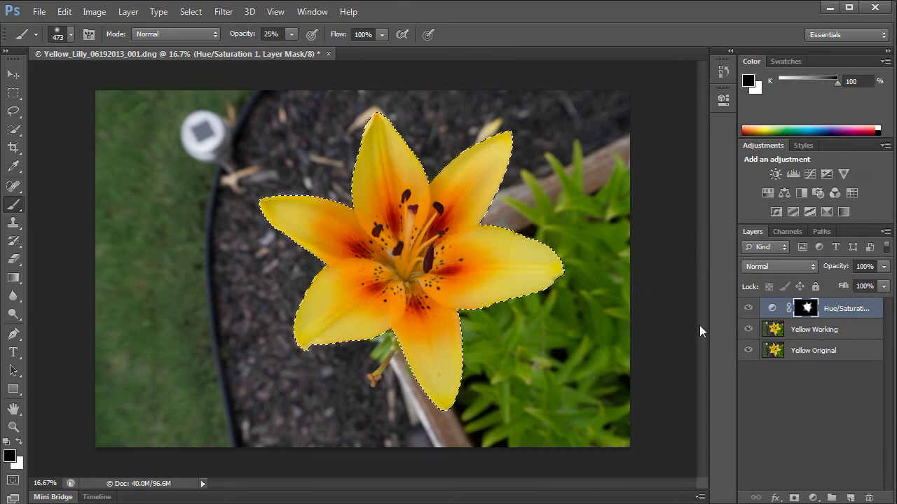
click(812, 498)
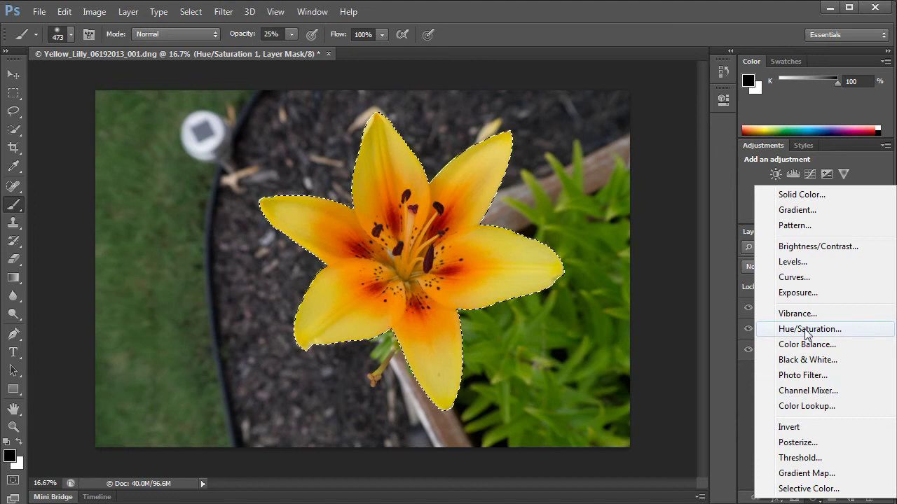
click(808, 360)
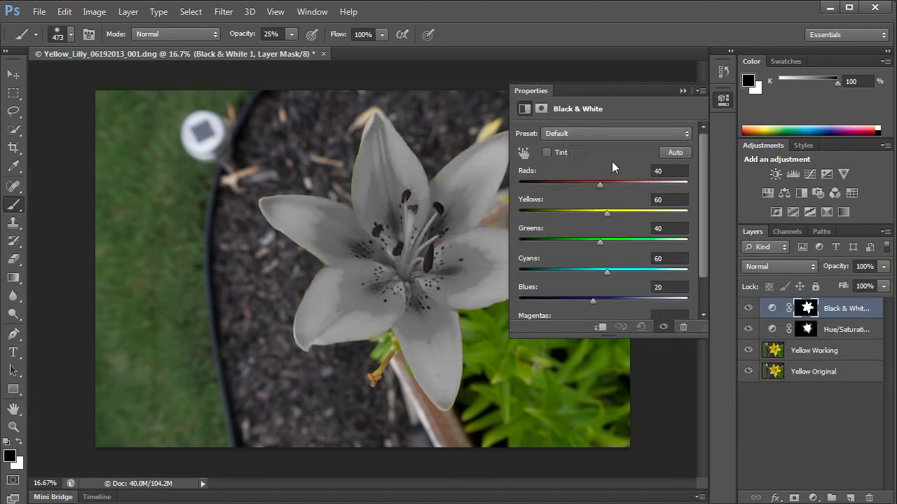
drag(612, 336, 611, 391)
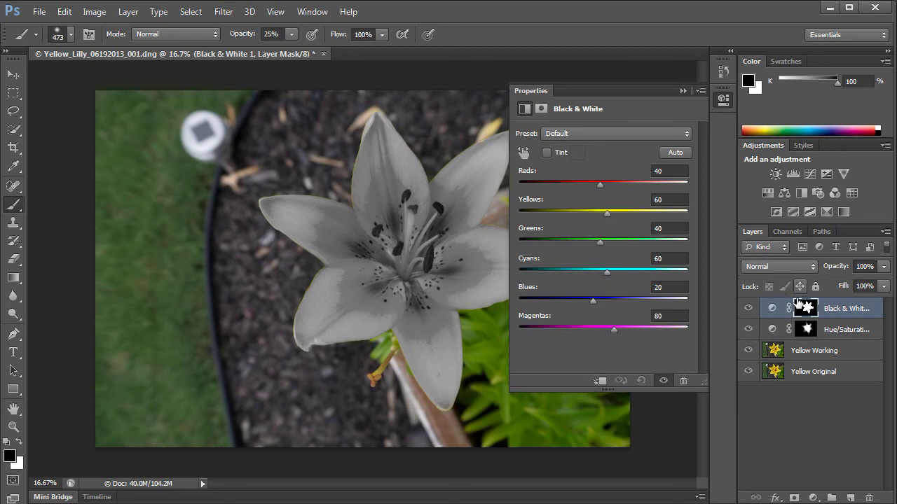
drag(806, 309, 801, 332)
mouse_move(601, 181)
mouse_down()
mouse_move(574, 179)
mouse_move(588, 179)
mouse_up()
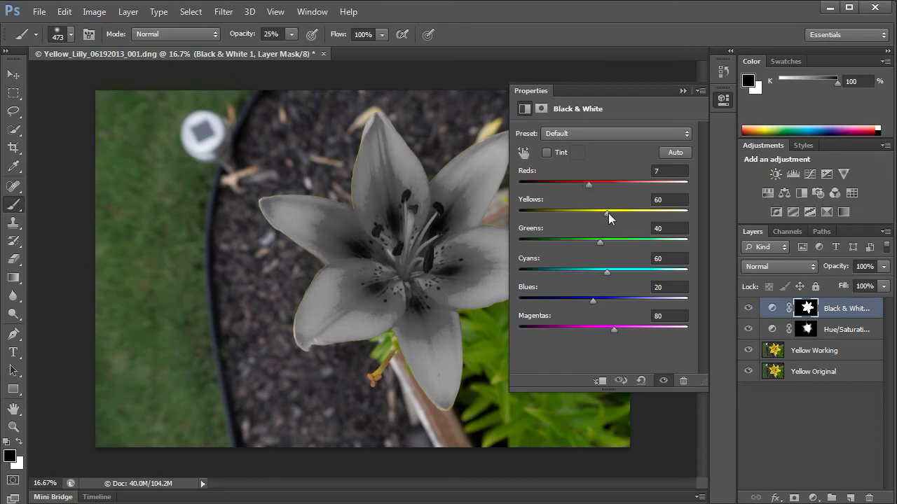
drag(606, 211, 628, 215)
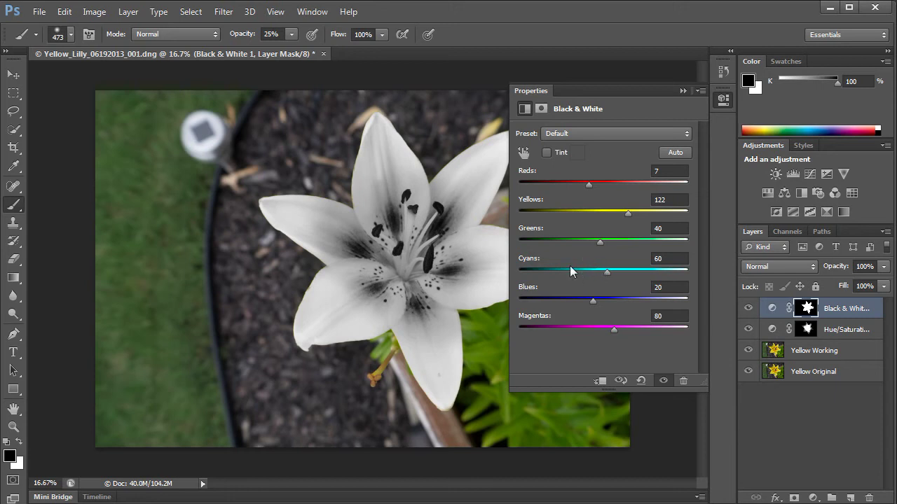
Step: Zoom in on the lily and ready a small Brush sized for the petal
click(681, 91)
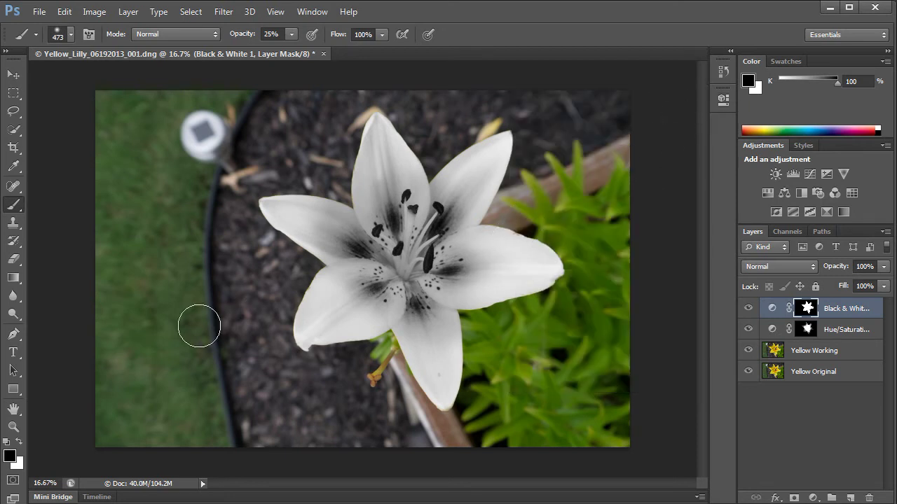
click(13, 427)
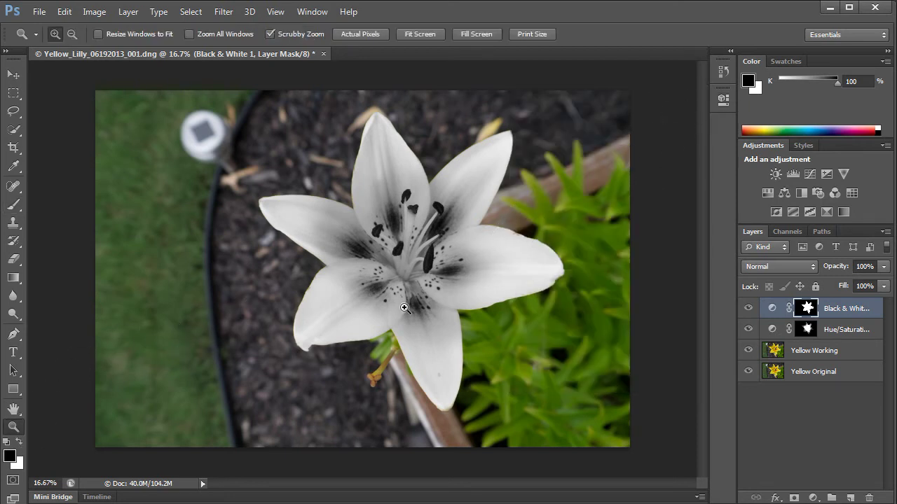
click(405, 309)
click(413, 312)
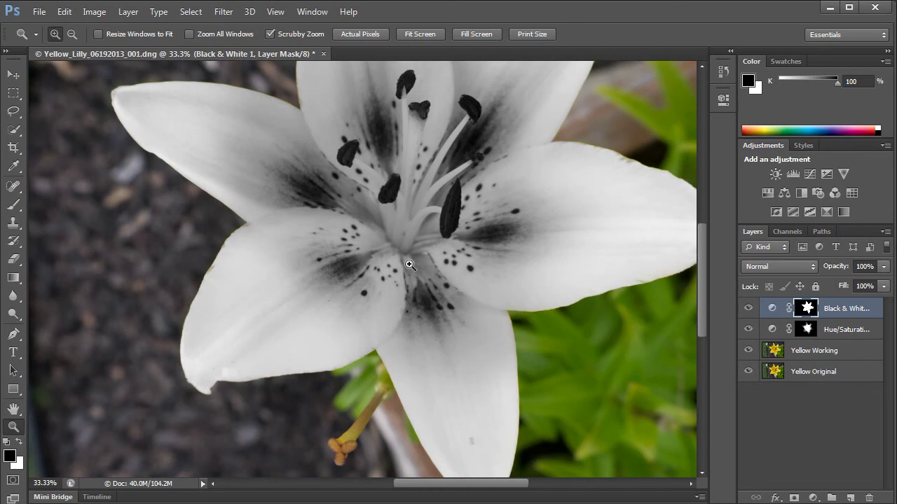
click(23, 202)
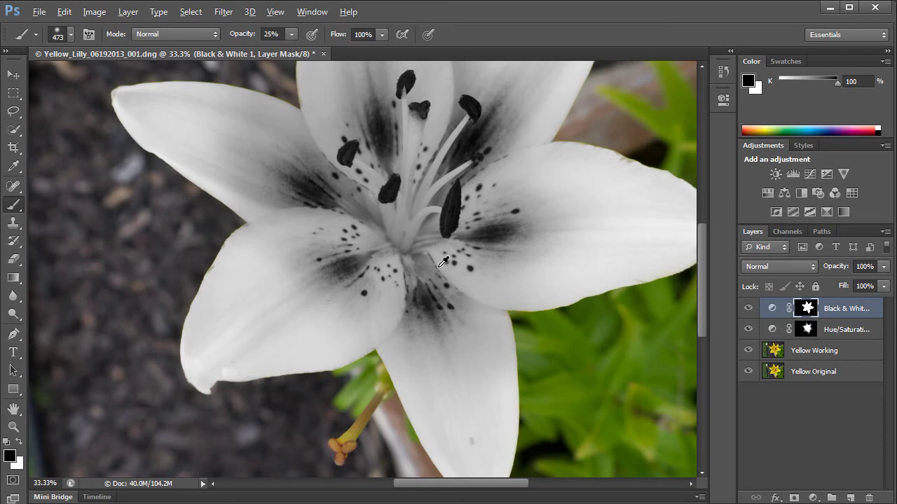
drag(442, 284, 398, 289)
Step: Paint the Black & White mask to restore orange-yellow on the lower-left petal, at 78% opacity
mouse_move(387, 277)
mouse_down()
mouse_move(380, 301)
mouse_move(391, 269)
mouse_up()
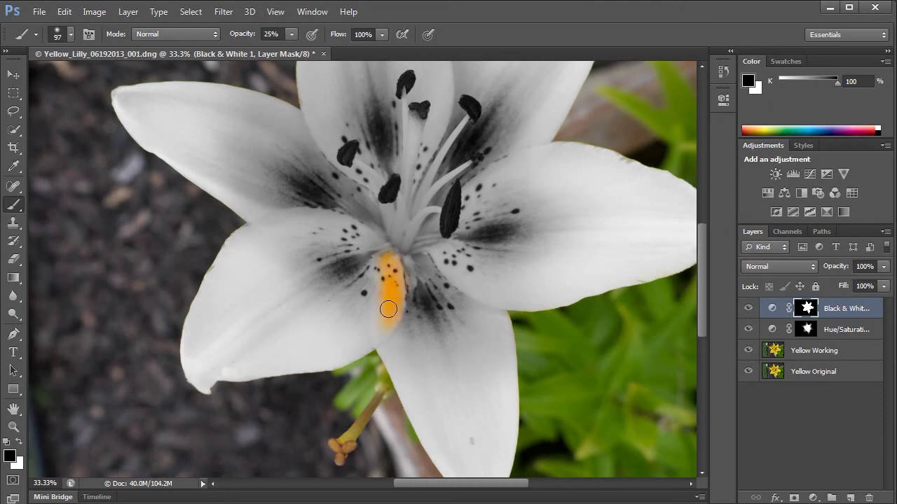
mouse_move(335, 348)
mouse_down()
mouse_move(310, 354)
mouse_move(385, 315)
mouse_move(305, 353)
mouse_move(390, 316)
mouse_move(318, 361)
mouse_move(357, 332)
mouse_move(274, 359)
mouse_move(341, 346)
mouse_move(261, 356)
mouse_up()
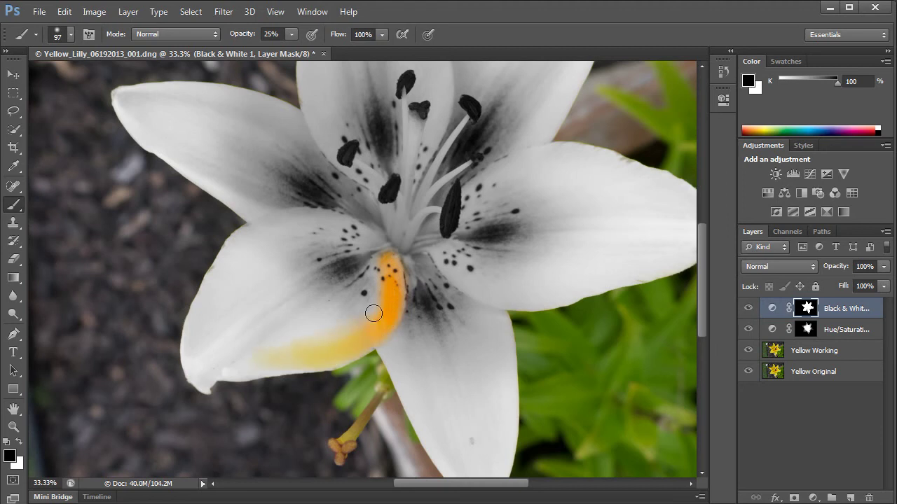
mouse_move(374, 314)
mouse_down()
mouse_move(328, 380)
mouse_move(292, 384)
mouse_move(350, 323)
mouse_move(219, 392)
mouse_move(242, 320)
mouse_move(228, 295)
mouse_move(219, 376)
mouse_move(252, 307)
mouse_move(222, 314)
mouse_up()
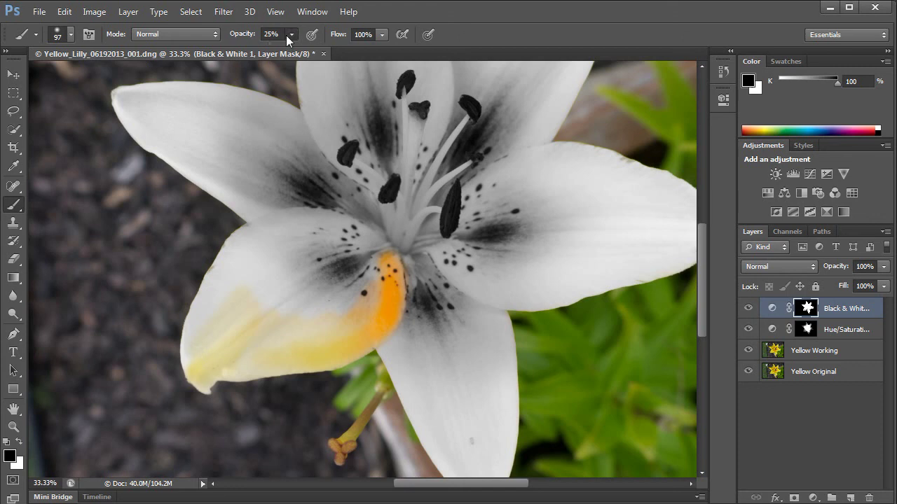
mouse_move(289, 34)
mouse_down()
mouse_move(293, 48)
mouse_move(330, 49)
mouse_up()
mouse_move(234, 326)
mouse_down()
mouse_move(206, 329)
mouse_move(183, 360)
mouse_move(221, 304)
mouse_move(245, 290)
mouse_move(220, 386)
mouse_move(244, 372)
mouse_move(259, 379)
mouse_move(302, 306)
mouse_move(332, 298)
mouse_move(324, 358)
mouse_up()
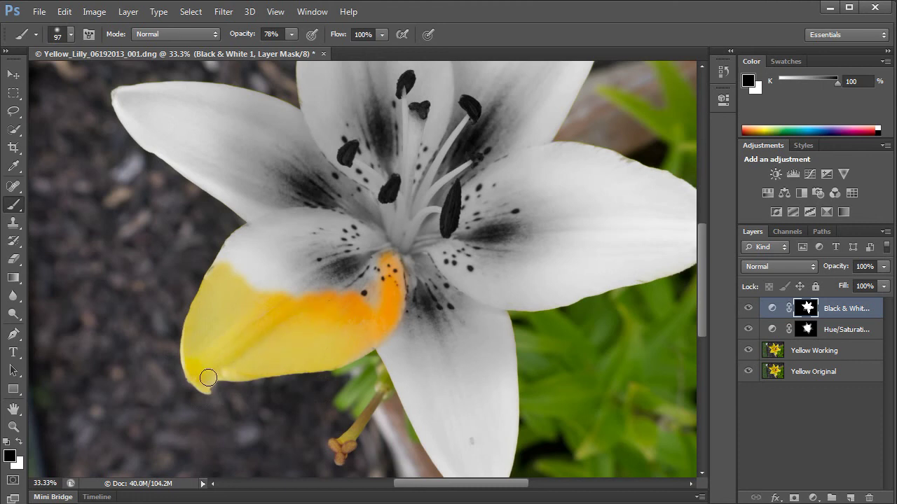
mouse_move(178, 377)
mouse_down()
mouse_move(182, 313)
mouse_move(197, 292)
mouse_move(252, 236)
mouse_move(240, 245)
mouse_move(307, 218)
mouse_move(265, 233)
mouse_move(341, 220)
mouse_move(303, 218)
mouse_move(350, 227)
mouse_move(339, 217)
mouse_move(385, 251)
mouse_move(372, 315)
mouse_move(352, 329)
mouse_move(372, 261)
mouse_move(275, 306)
mouse_move(246, 301)
mouse_move(329, 234)
mouse_up()
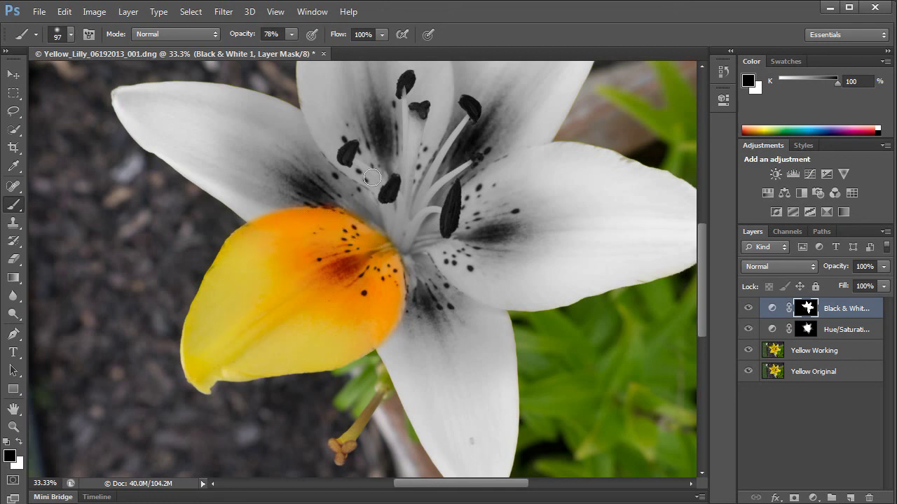
Step: Set the brush to 44 px with 87% hardness painting white, then zoom out to the whole image
click(71, 38)
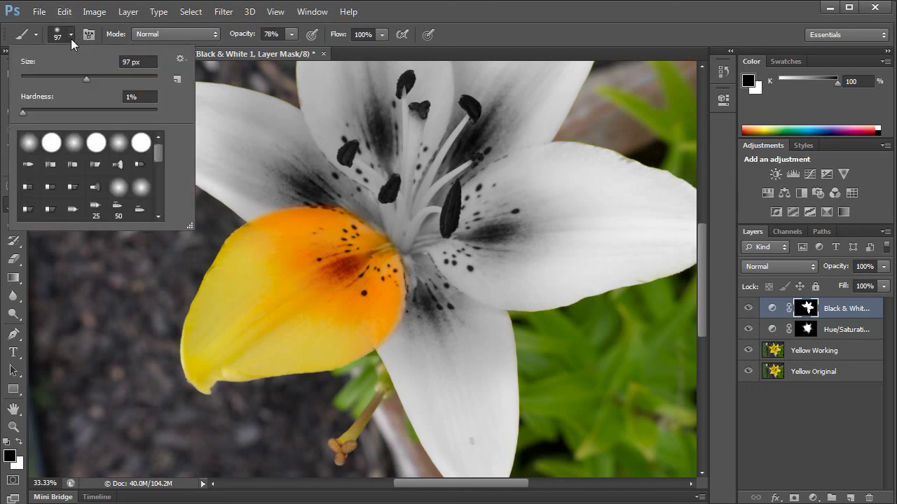
drag(80, 110, 74, 110)
drag(134, 110, 141, 112)
drag(86, 78, 52, 77)
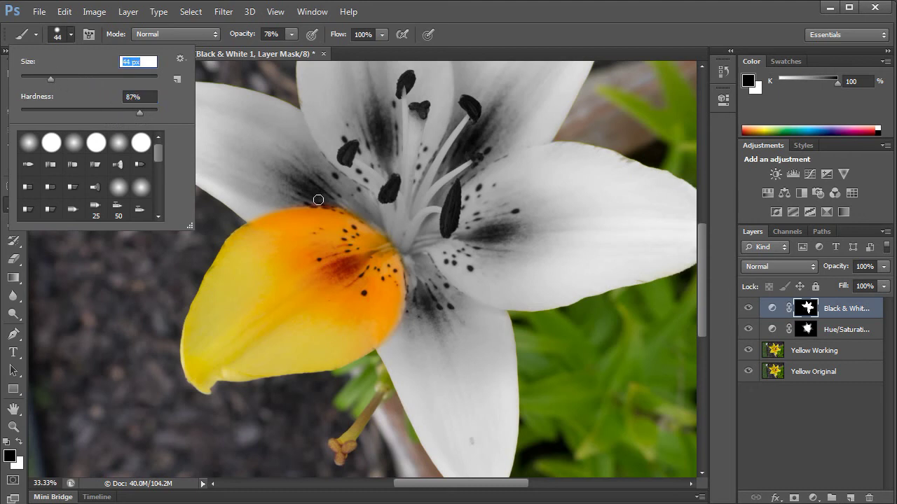
click(19, 442)
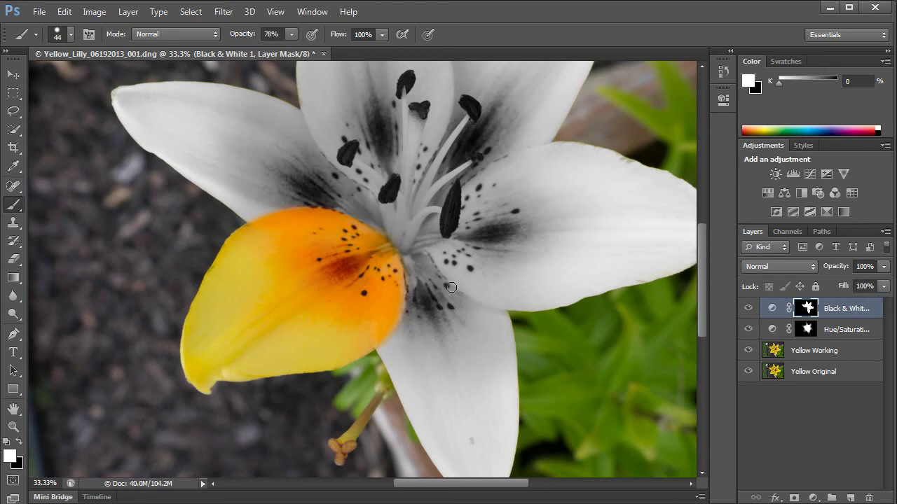
click(13, 426)
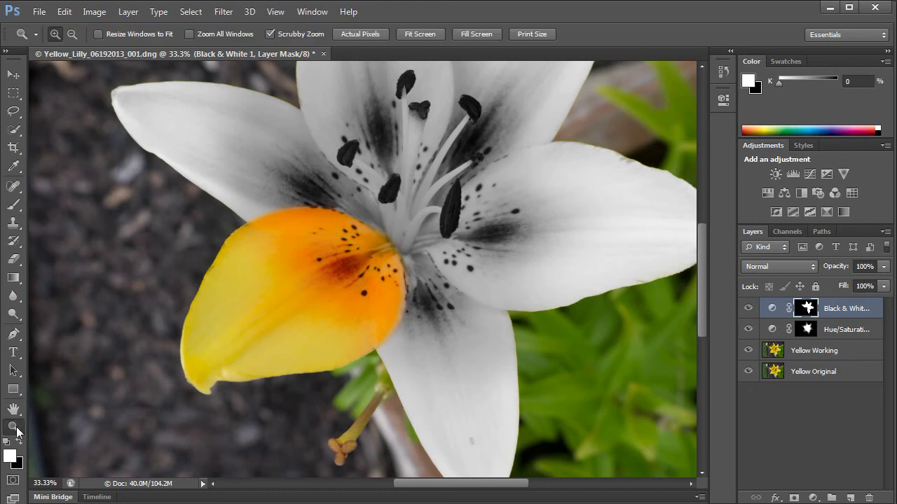
alt+click(372, 353)
alt+click(372, 354)
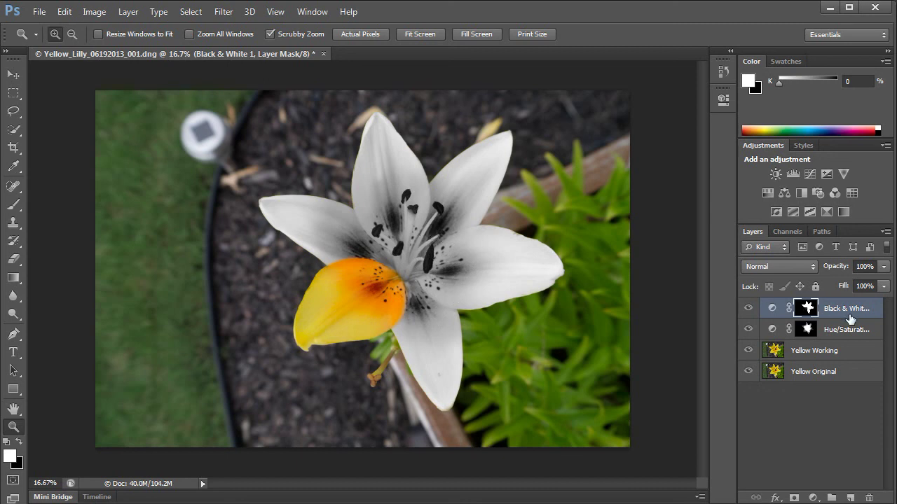
Step: Add a Hue/Saturation adjustment with Hue shifted to +113, turning the petal green
click(813, 498)
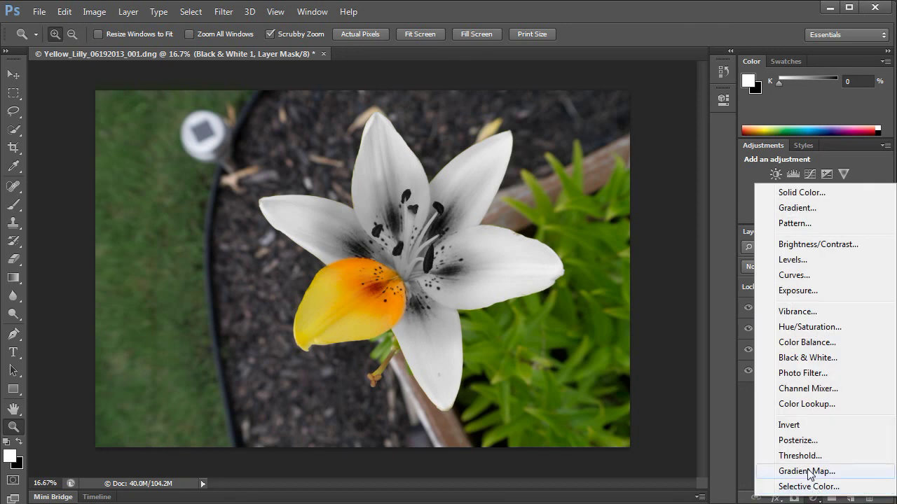
click(811, 327)
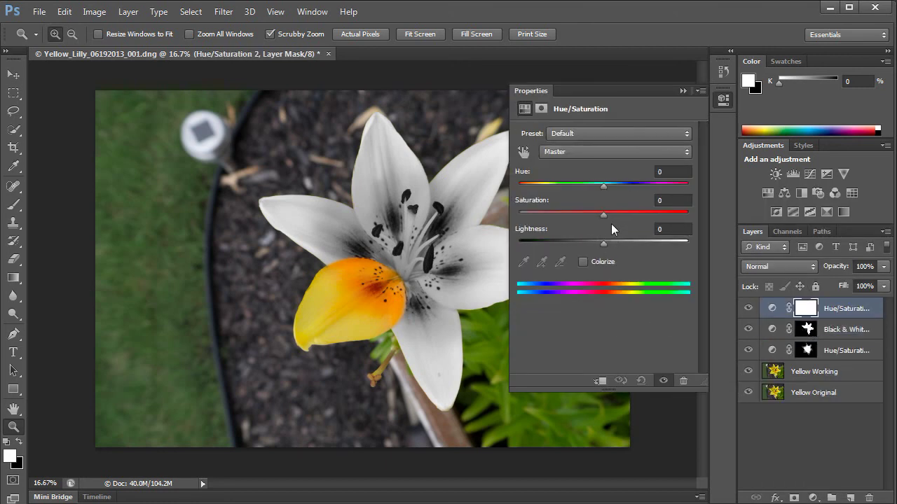
drag(604, 185, 662, 190)
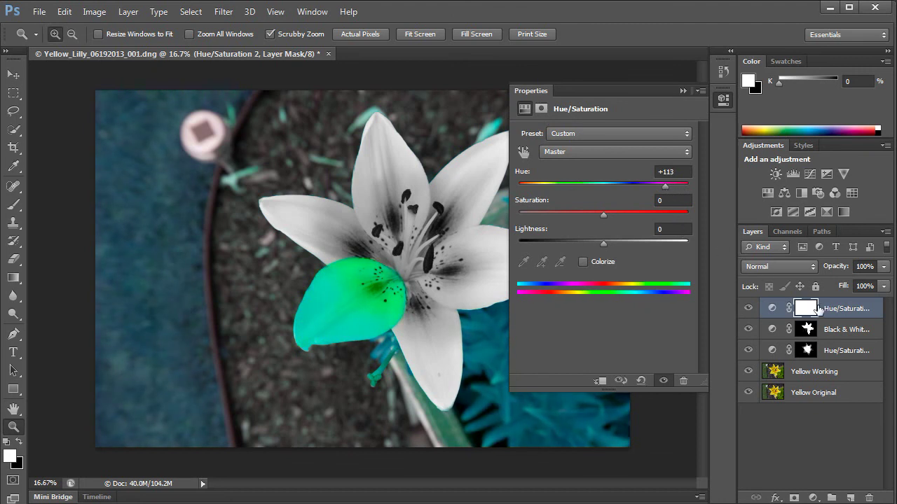
click(681, 91)
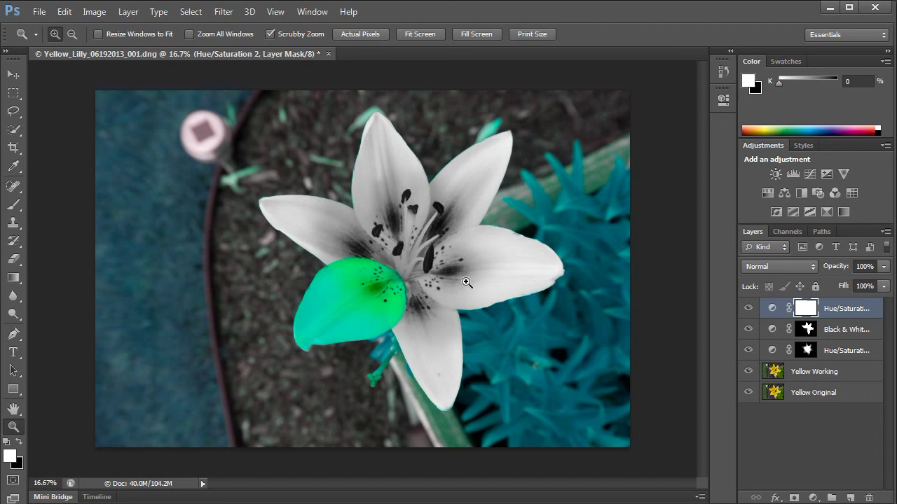
Step: Replace Hue/Saturation 2's white mask with a black, all-hiding mask
right_click(806, 310)
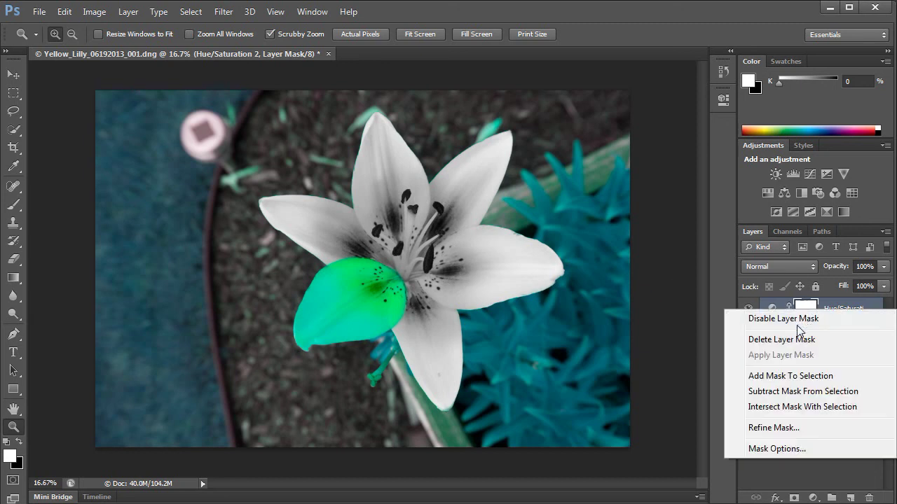
click(797, 342)
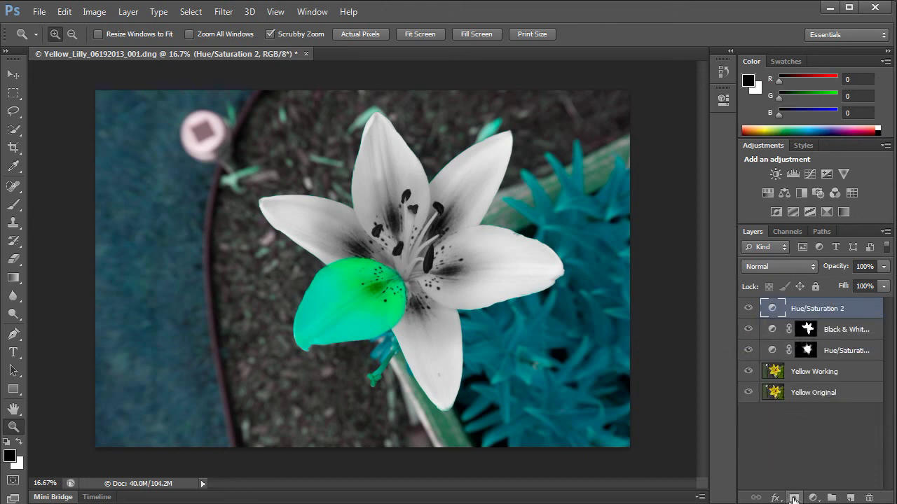
key(alt)
alt+click(794, 499)
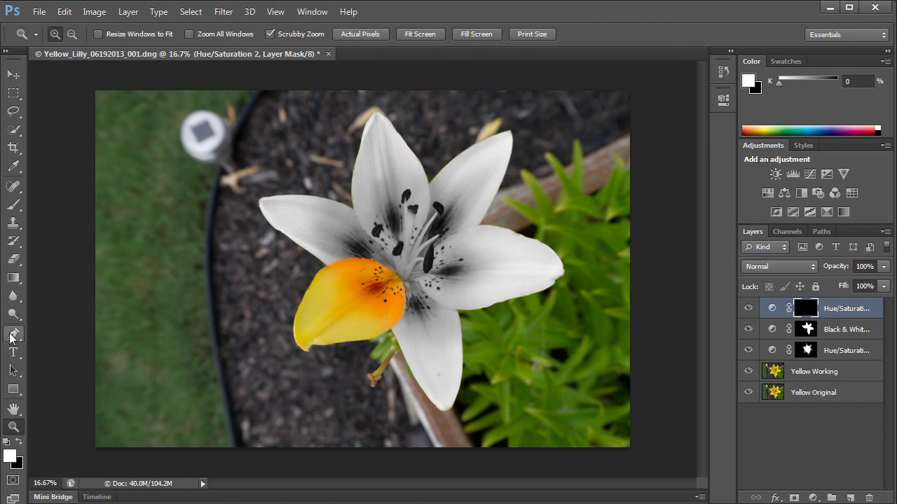
Step: Set up the Brush at 116 px with slightly softer hardness
click(12, 207)
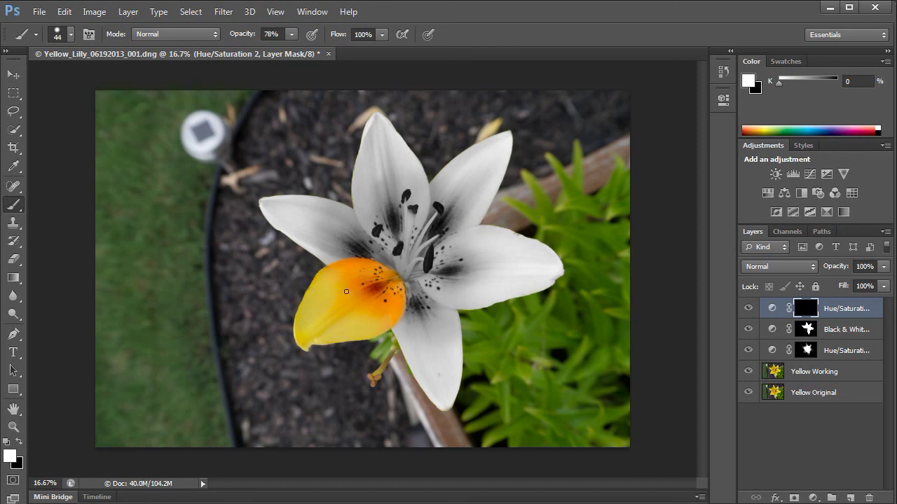
drag(349, 291, 348, 321)
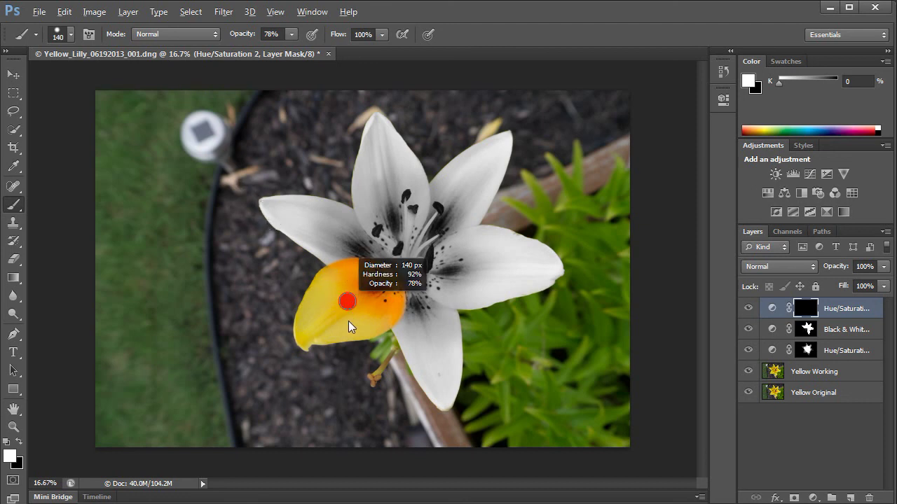
drag(346, 432, 348, 461)
drag(344, 184, 351, 136)
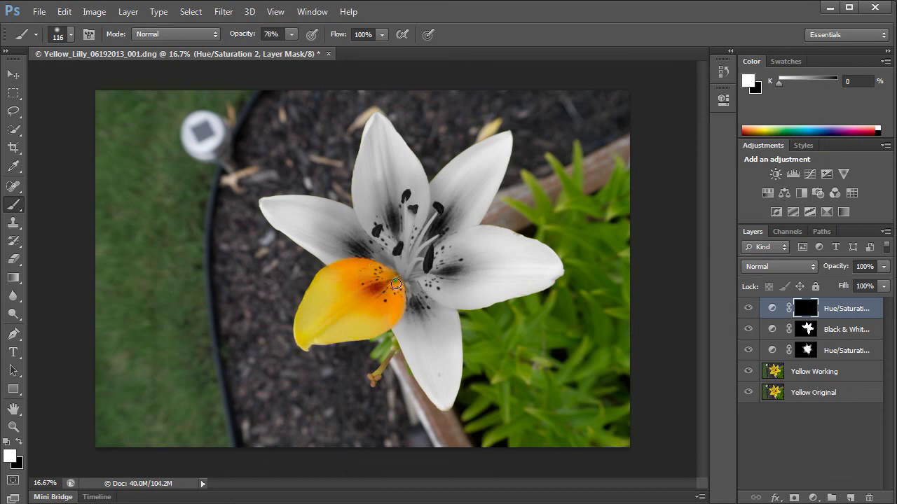
Step: Paint five green vein streaks across the petal radiating from the flower's centre
mouse_move(396, 284)
mouse_down()
mouse_move(397, 308)
mouse_move(395, 282)
mouse_move(380, 322)
mouse_up()
drag(390, 278, 359, 318)
drag(395, 281, 317, 315)
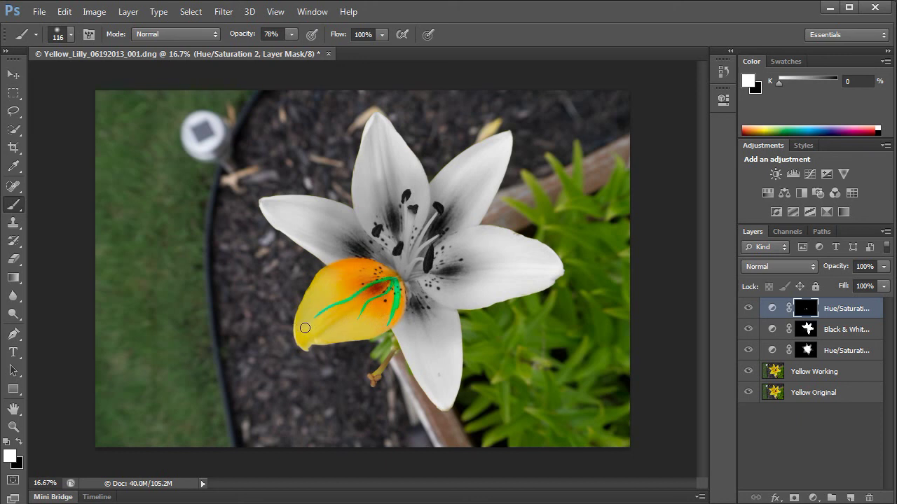
mouse_move(393, 280)
mouse_down()
mouse_move(366, 271)
mouse_move(314, 286)
mouse_up()
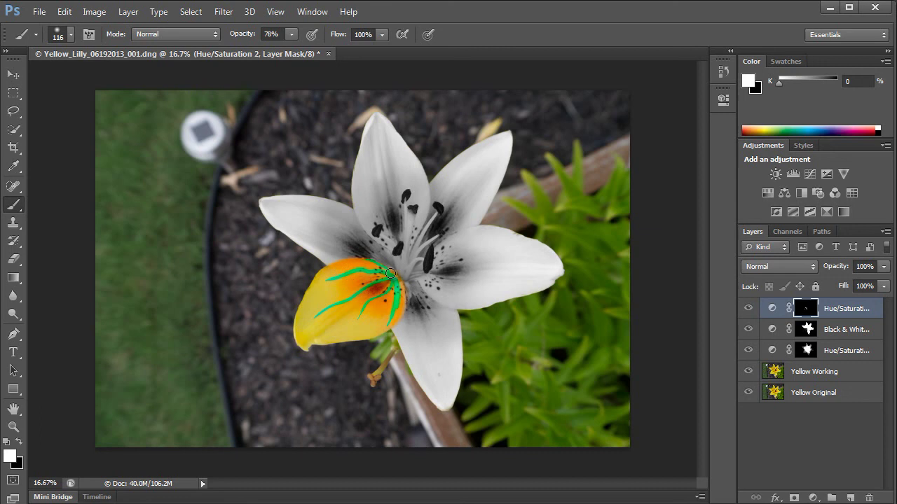
drag(392, 276, 397, 298)
click(748, 310)
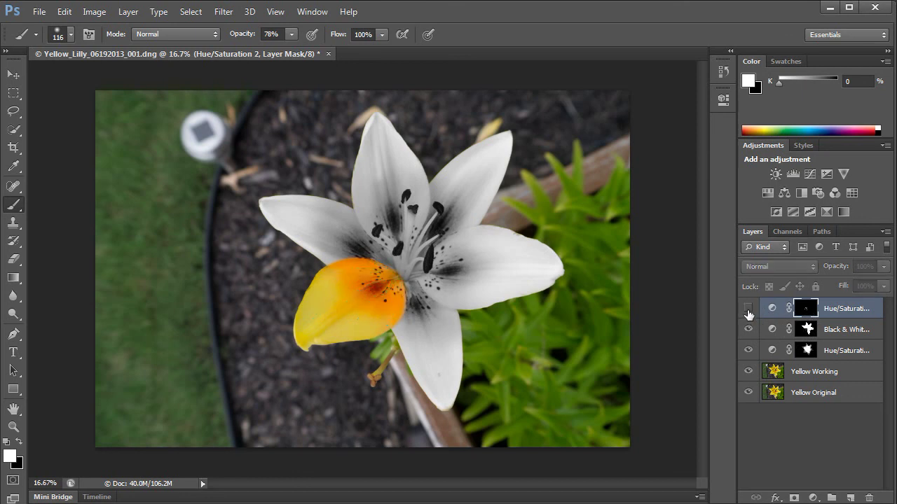
click(748, 313)
click(748, 329)
click(749, 329)
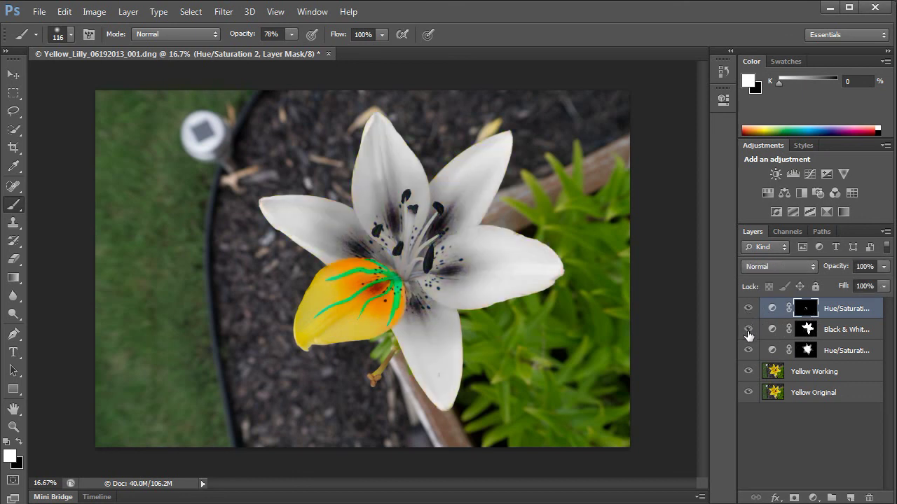
click(748, 350)
click(749, 352)
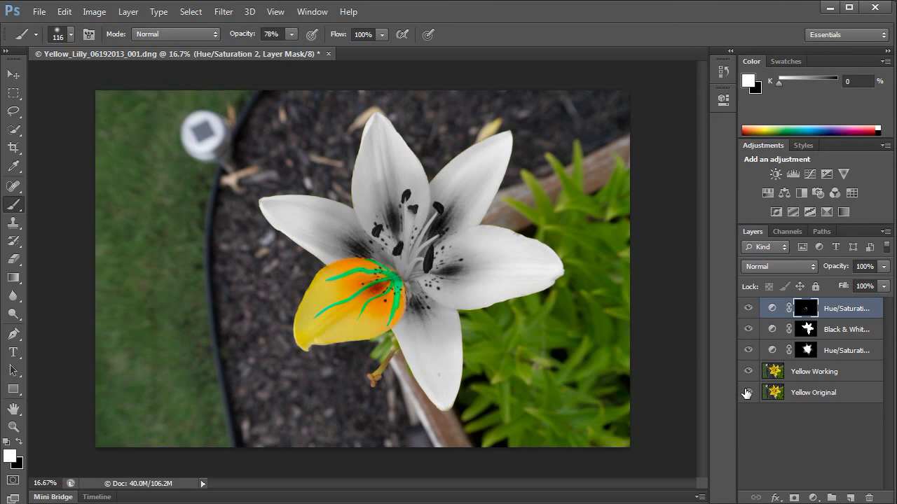